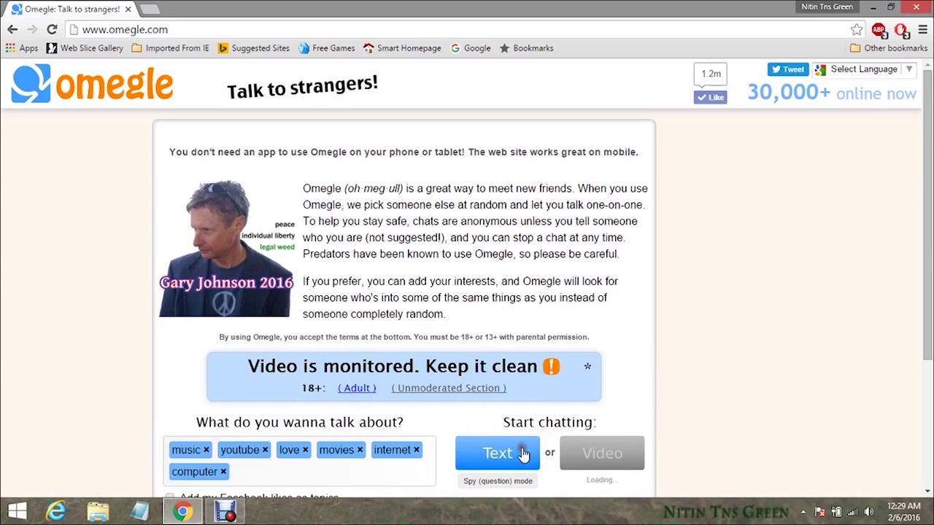
Try to start a text chat on Omegle and reload the Omegle home page.
{"action": "left_click", "coordinate": [522, 453]}
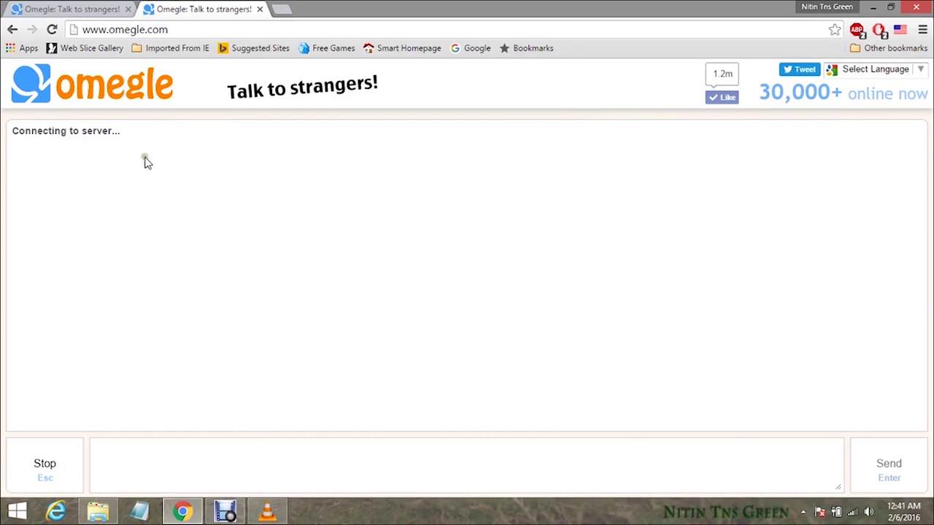
{"action": "left_click", "coordinate": [108, 7]}
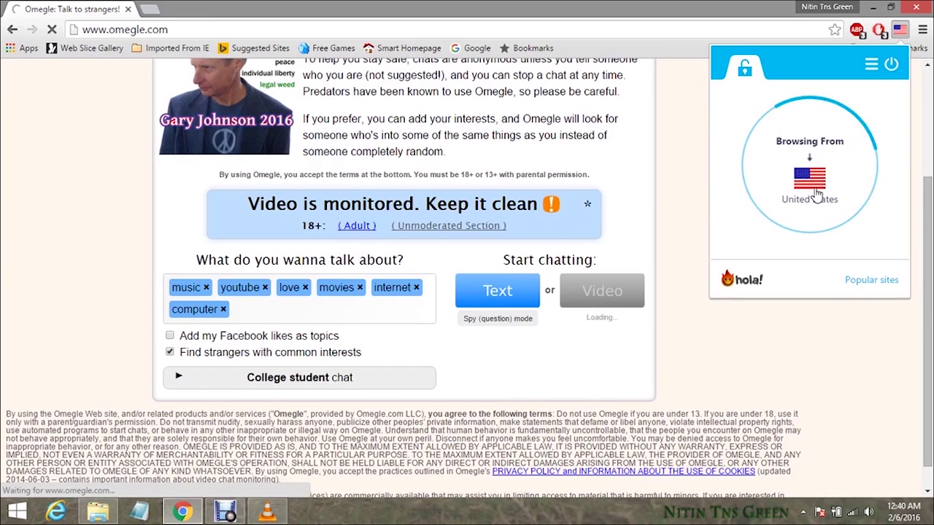
{"action": "left_click", "coordinate": [54, 31]}
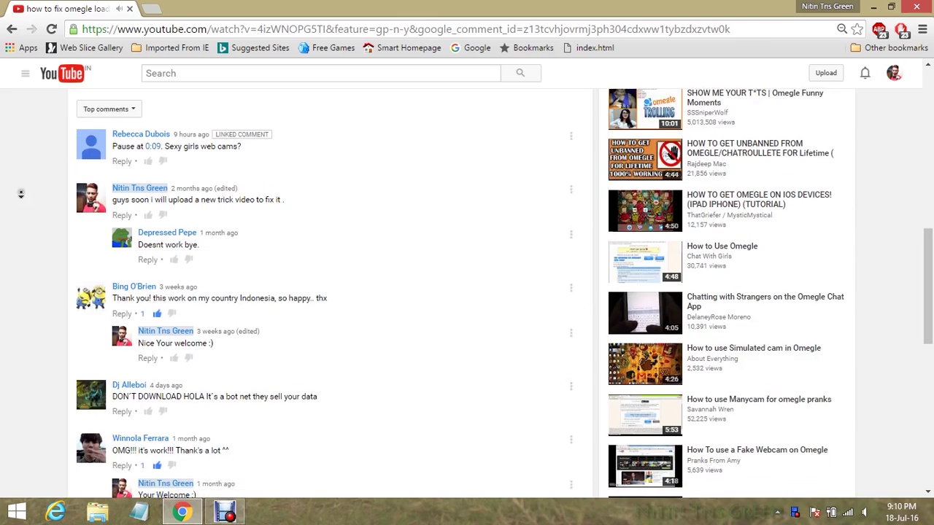
Read through the viewer comments below the YouTube video about fixing Omegle loading.
{"action": "scroll", "coordinate": [21, 194], "scroll_direction": "down", "scroll_amount": 1}
{"action": "scroll", "coordinate": [21, 194], "scroll_direction": "down", "scroll_amount": 1}
{"action": "scroll", "coordinate": [165, 299], "scroll_direction": "up", "scroll_amount": 1}
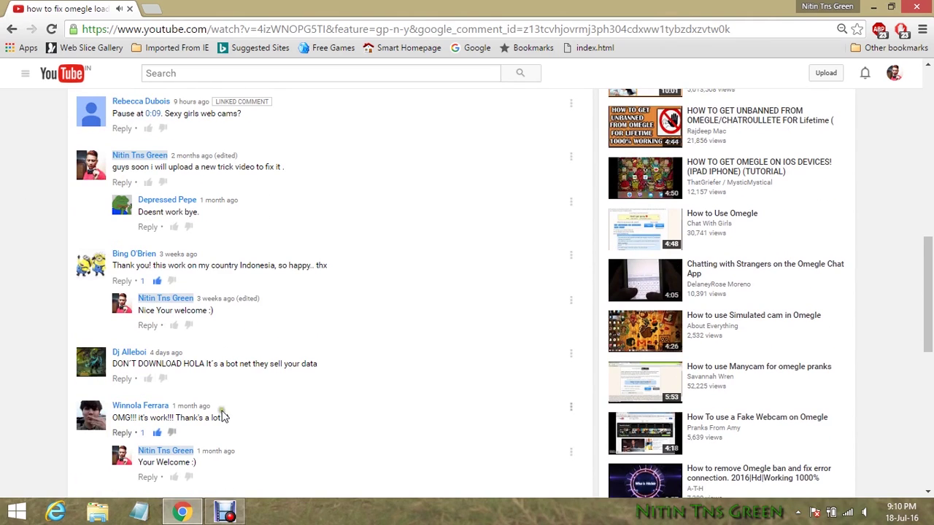
{"action": "left_click_drag", "start_coordinate": [930, 276], "coordinate": [932, 315]}
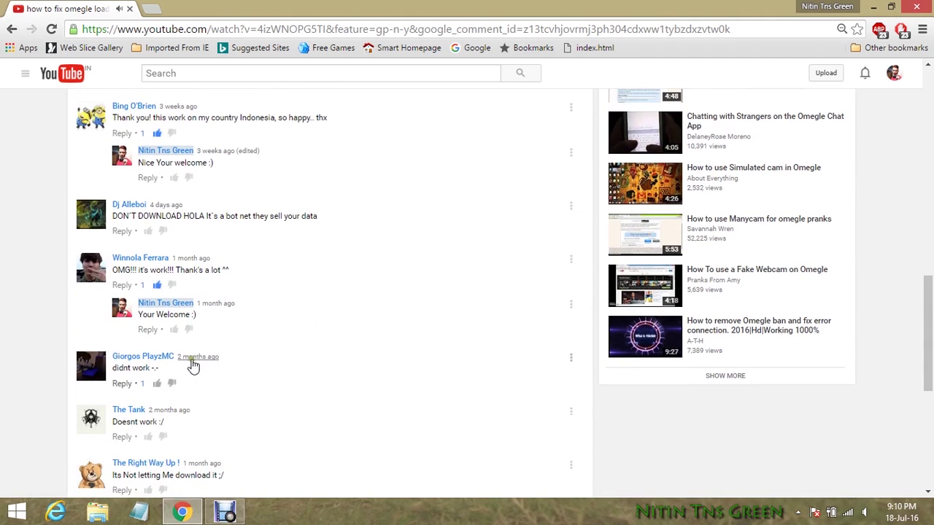
{"action": "scroll", "coordinate": [931, 316], "scroll_direction": "down", "scroll_amount": 1}
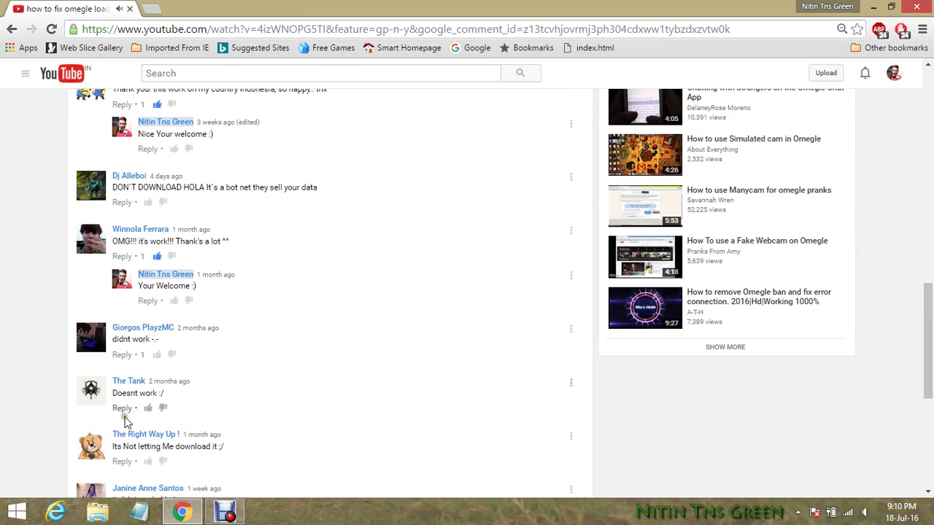
{"action": "left_click_drag", "start_coordinate": [930, 308], "coordinate": [930, 339]}
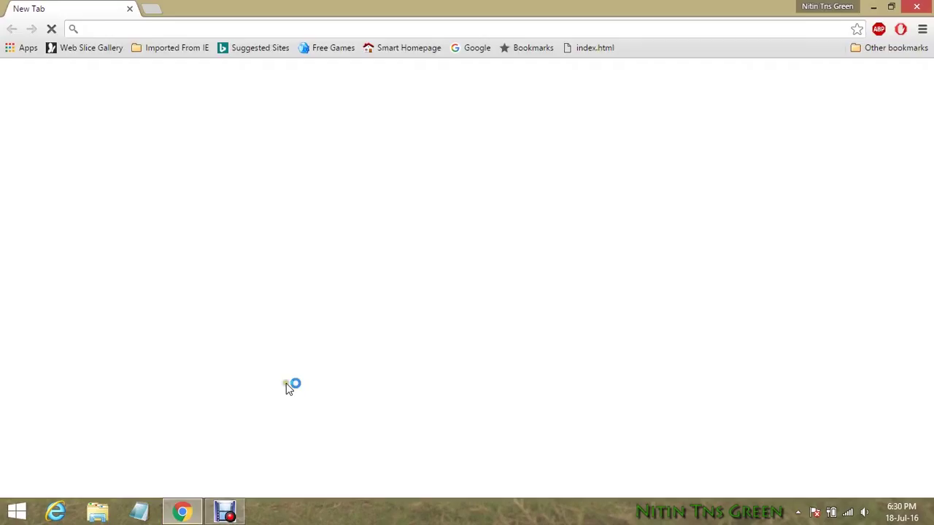
Search Google for "vpn gate" and open the VPN Gate public VPN website from the results.
{"action": "left_click", "coordinate": [270, 33]}
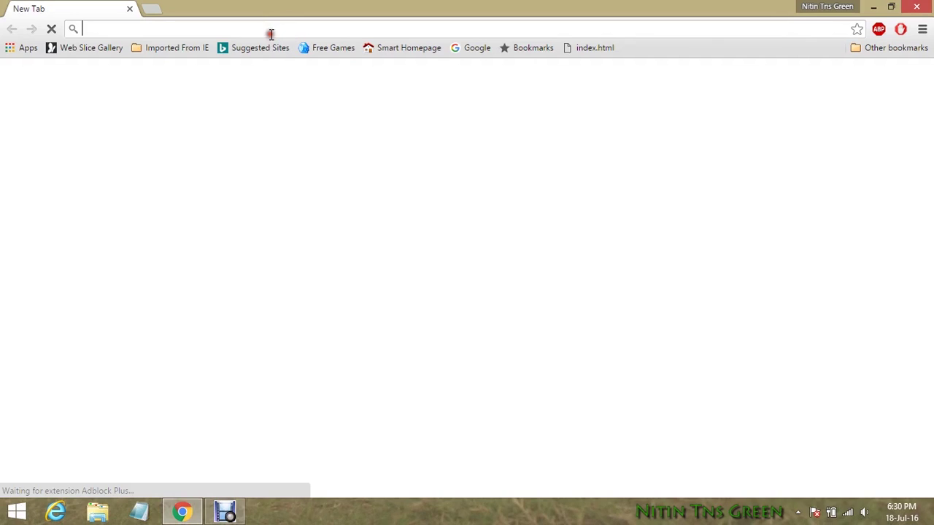
{"action": "type", "text": "vpn "}
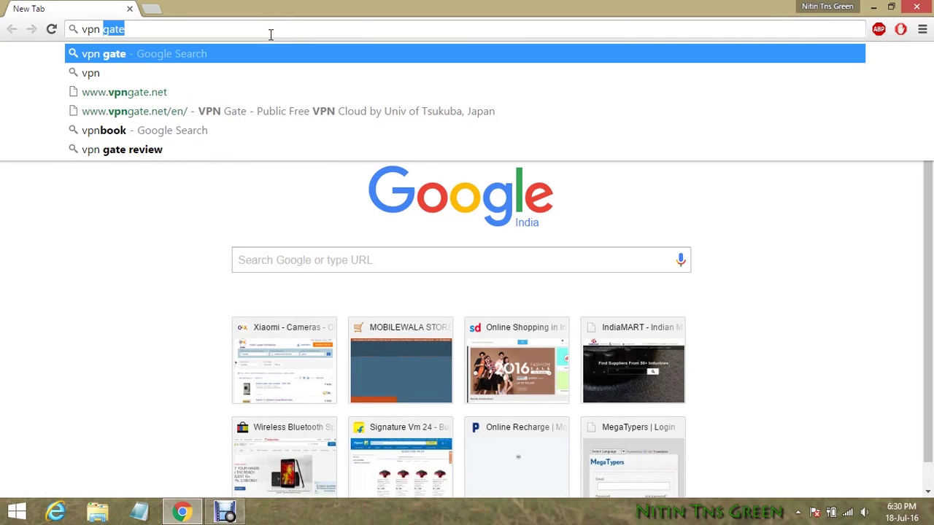
{"action": "type", "text": "gate"}
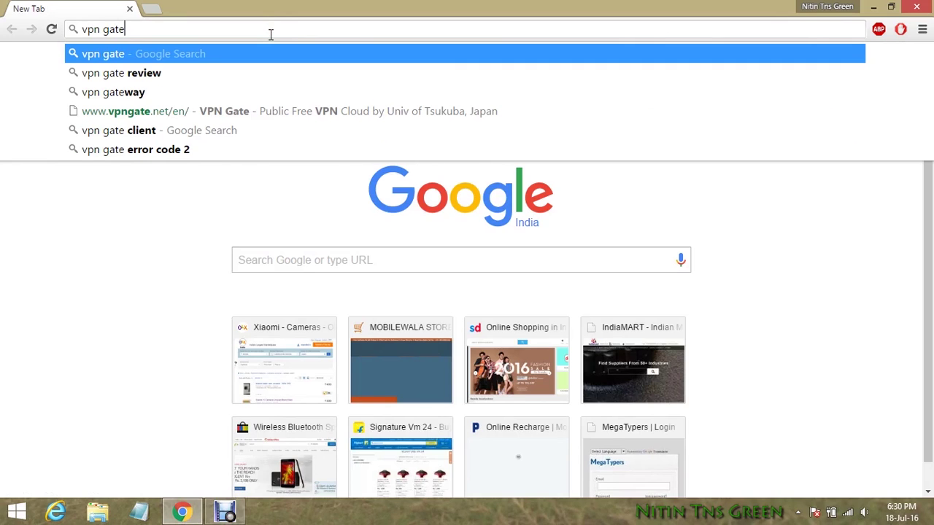
{"action": "key", "text": "Return"}
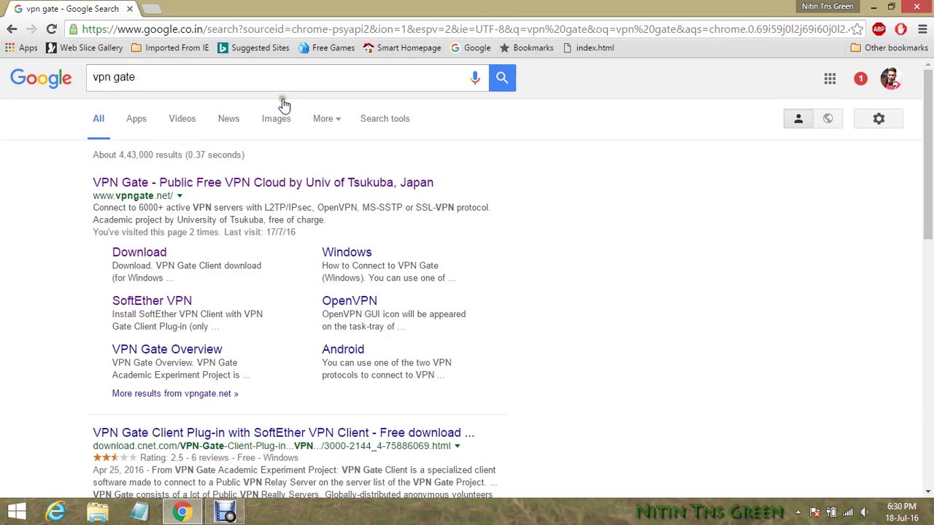
{"action": "left_click", "coordinate": [273, 188]}
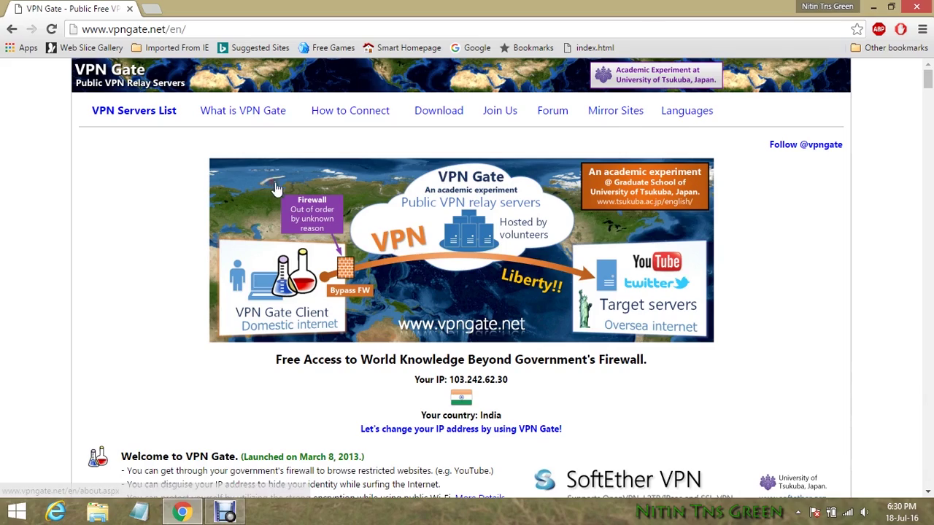
Download the SoftEther VPN Client with VPN Gate Client Plugin archive, vpngate-client-2016.07.18-build-9613.136004.zip, from the VPN Gate download page.
{"action": "mouse_move", "coordinate": [928, 79]}
{"action": "left_mouse_down"}
{"action": "mouse_move", "coordinate": [920, 485]}
{"action": "mouse_move", "coordinate": [926, 73]}
{"action": "left_mouse_up"}
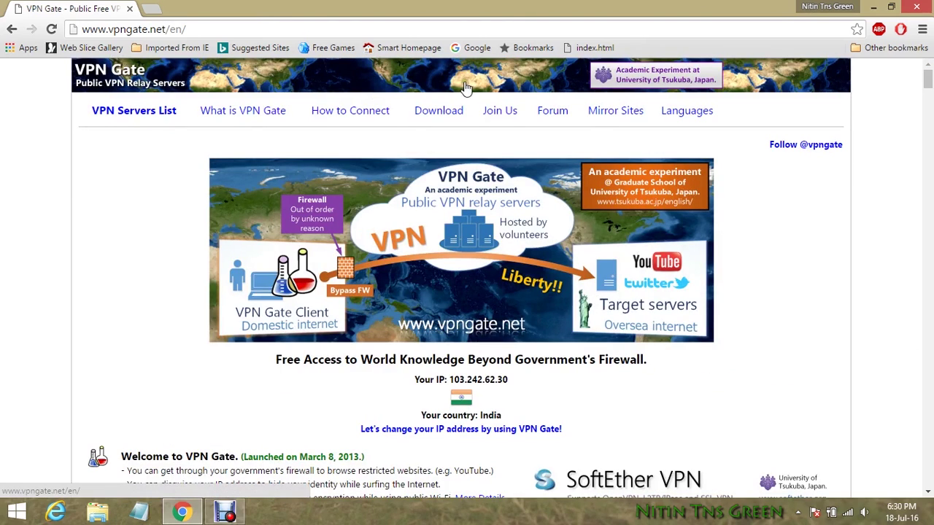
{"action": "mouse_move", "coordinate": [440, 115]}
{"action": "left_click", "coordinate": [440, 138]}
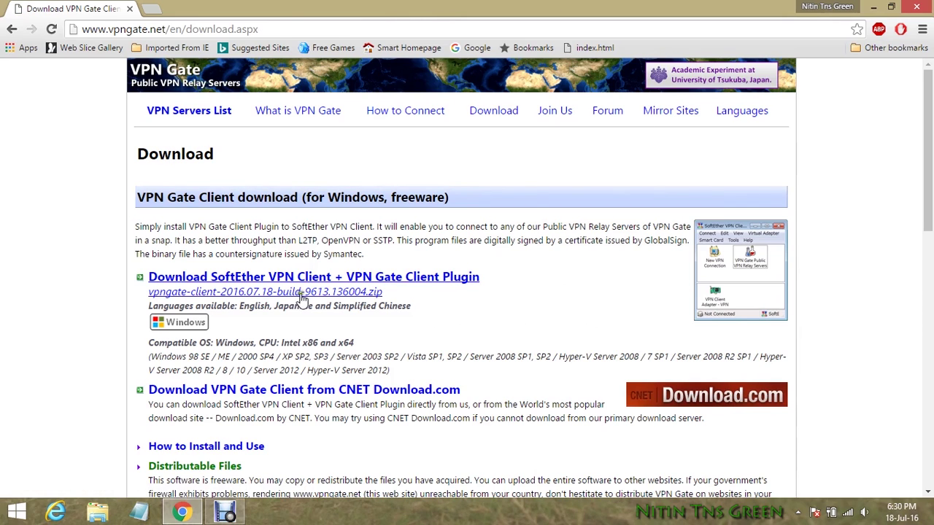
{"action": "left_click", "coordinate": [329, 295]}
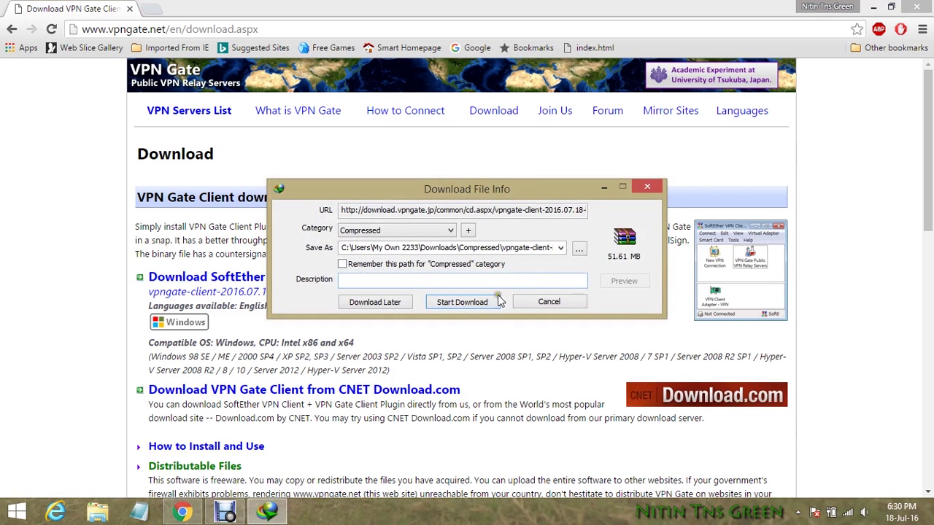
{"action": "left_click", "coordinate": [472, 302]}
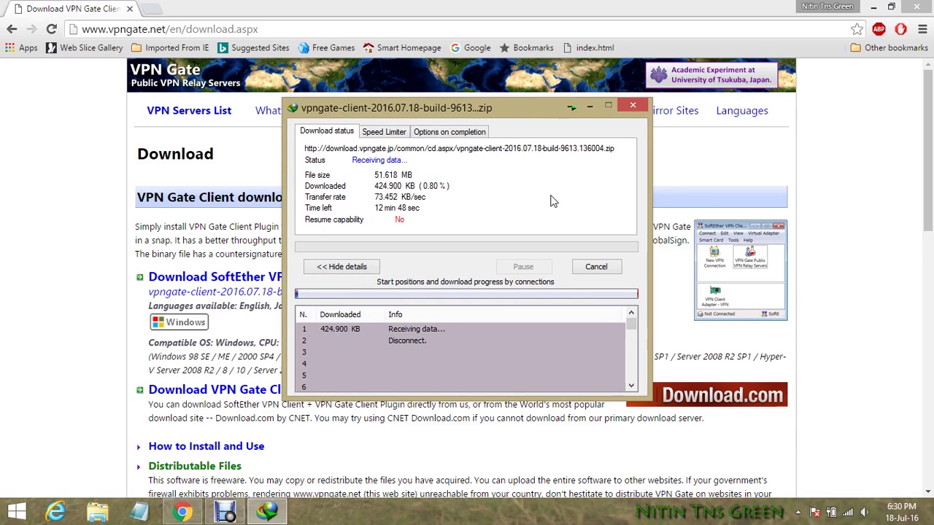
Move the download progress window aside and minimize the browser to reach the desktop.
{"action": "left_click_drag", "start_coordinate": [474, 108], "coordinate": [728, 85]}
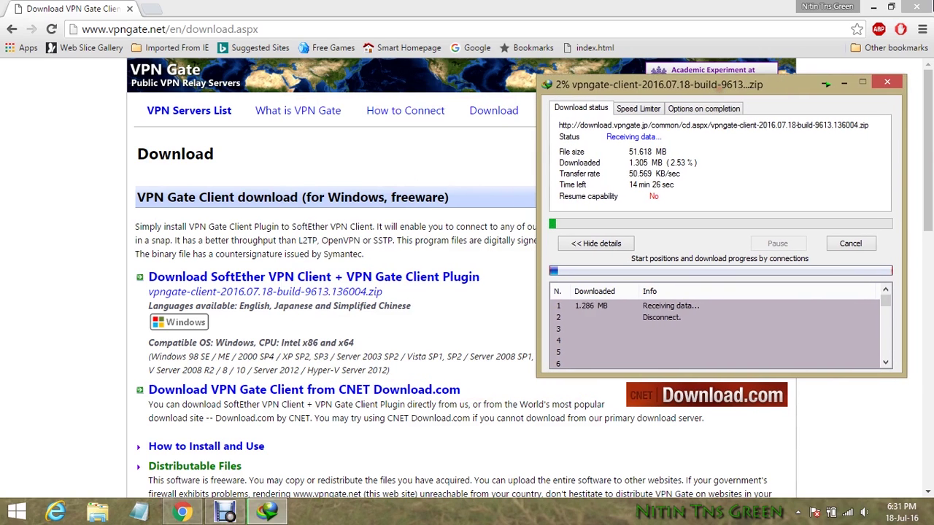
{"action": "left_click", "coordinate": [753, 49]}
{"action": "left_click", "coordinate": [873, 7]}
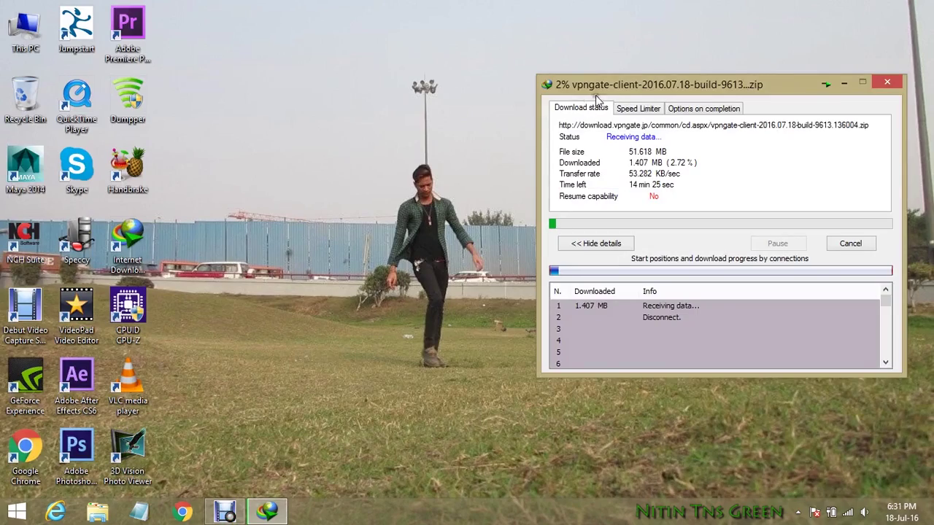
{"action": "left_click_drag", "start_coordinate": [617, 84], "coordinate": [586, 63]}
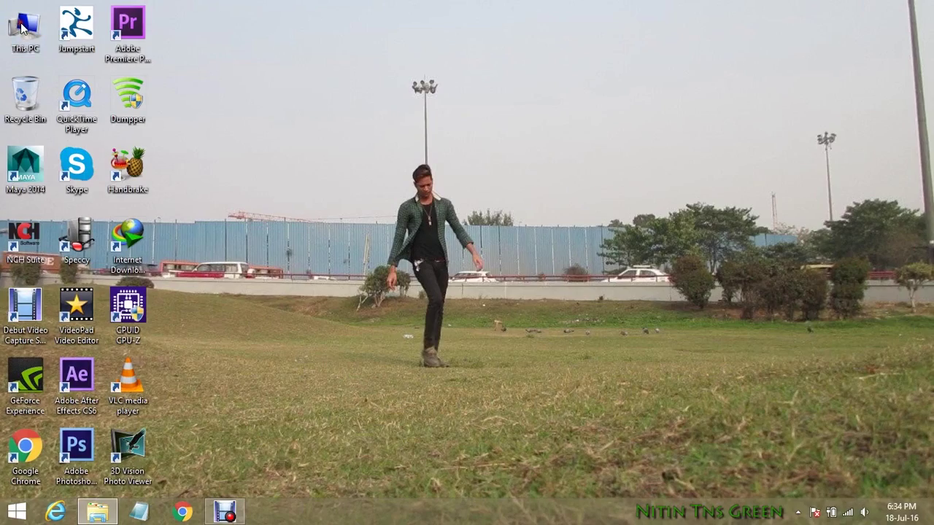
Open the Compressed folder inside This PC's Downloads folder in File Explorer.
{"action": "double_click", "coordinate": [22, 28]}
{"action": "double_click", "coordinate": [498, 167]}
{"action": "left_click", "coordinate": [277, 154]}
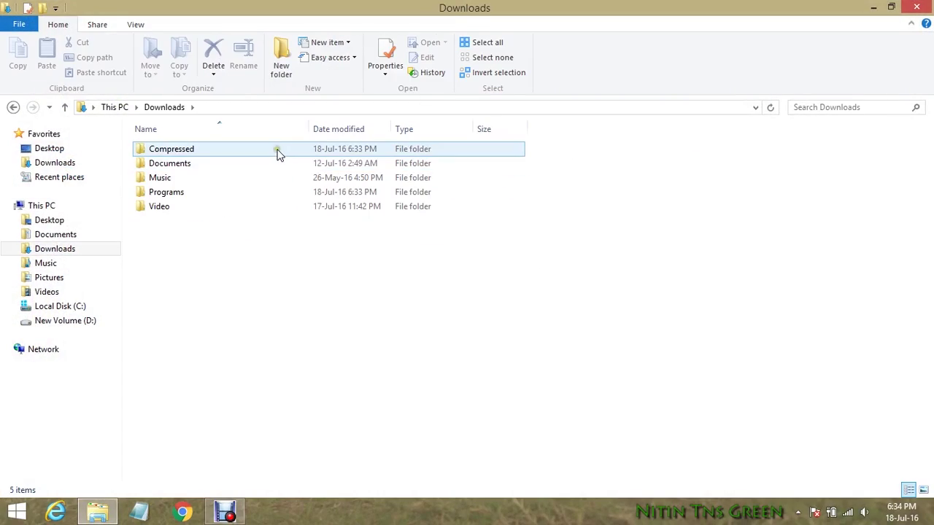
{"action": "double_click", "coordinate": [274, 150]}
Extract the vpngate-client-2016.02.15-build-9599.134771 zip archive with WinRAR into a folder of the same name.
{"action": "left_click", "coordinate": [269, 151]}
{"action": "right_click", "coordinate": [249, 151]}
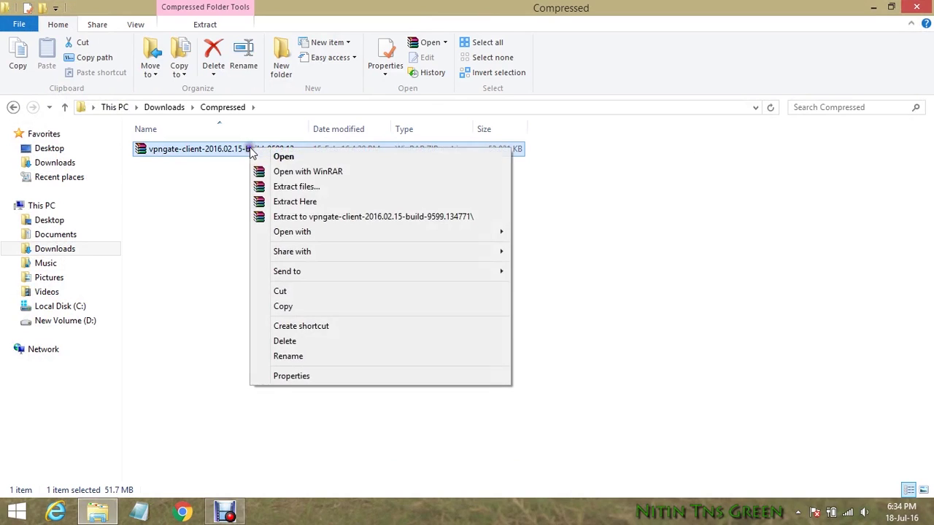
{"action": "left_click", "coordinate": [285, 187]}
{"action": "left_click", "coordinate": [511, 394]}
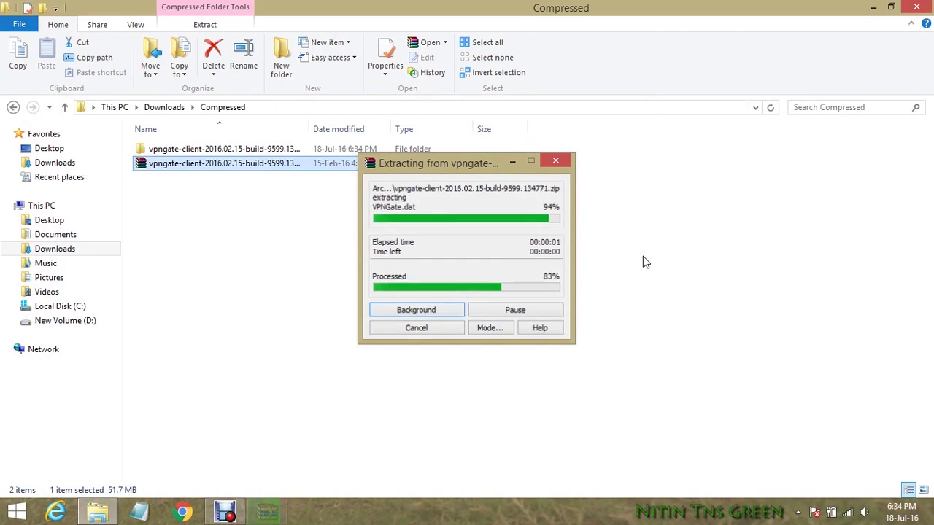
Run the vpngate-client-v4.19-9599-beta-2015.10.19 installer from the extracted folder and choose SoftEther VPN Client as the component to install.
{"action": "double_click", "coordinate": [301, 148]}
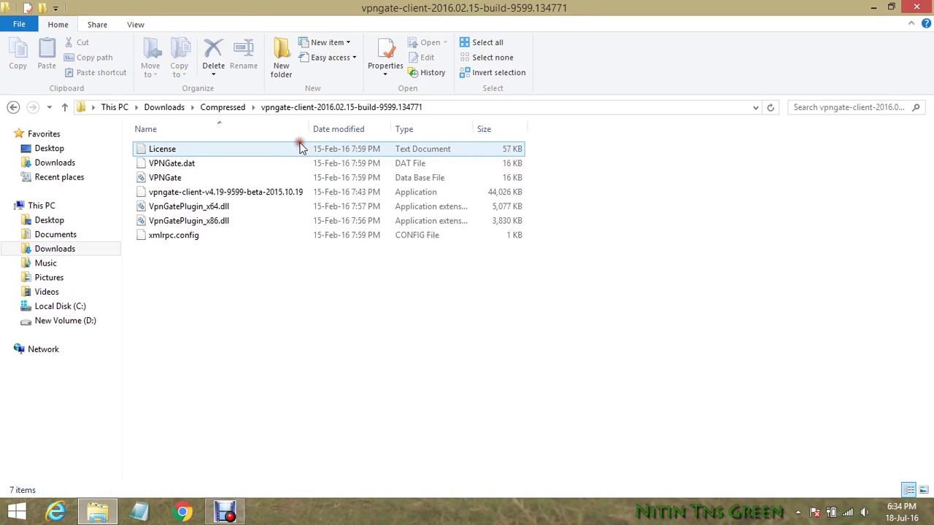
{"action": "double_click", "coordinate": [299, 193]}
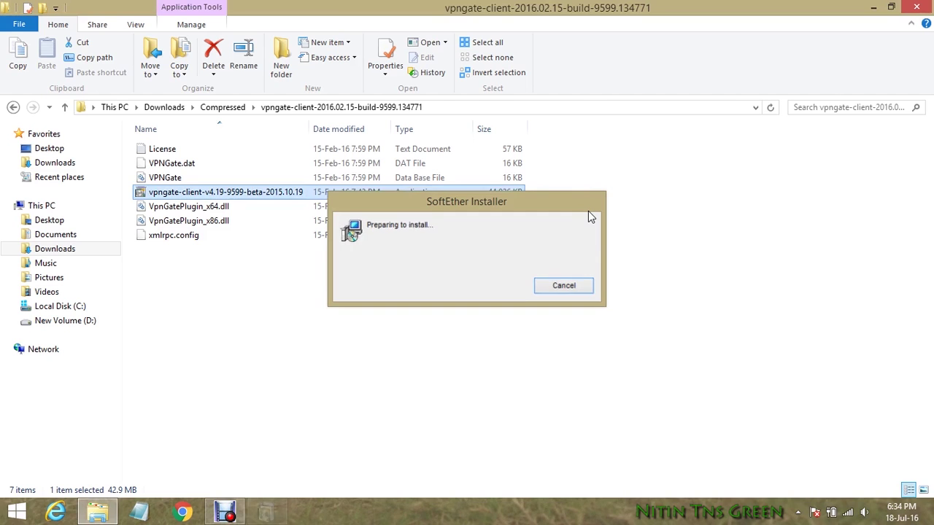
{"action": "left_click", "coordinate": [594, 387]}
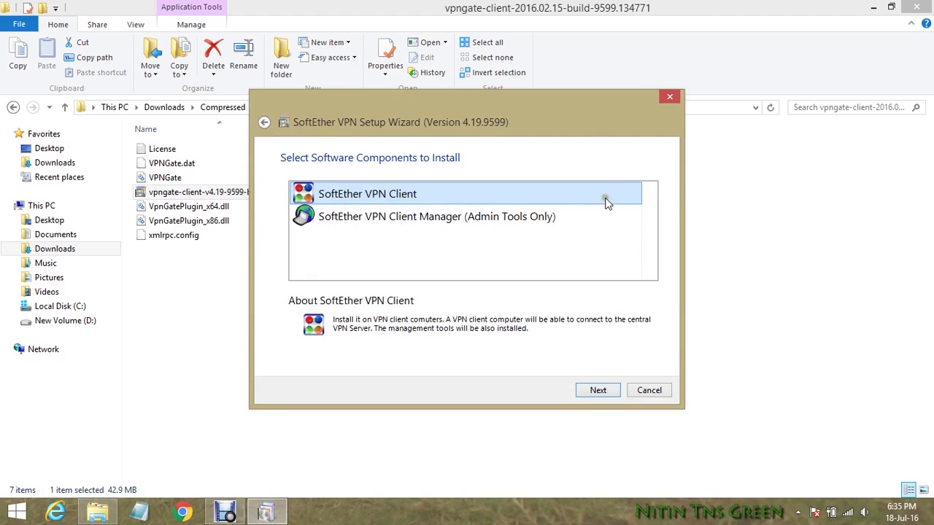
{"action": "left_click", "coordinate": [599, 389]}
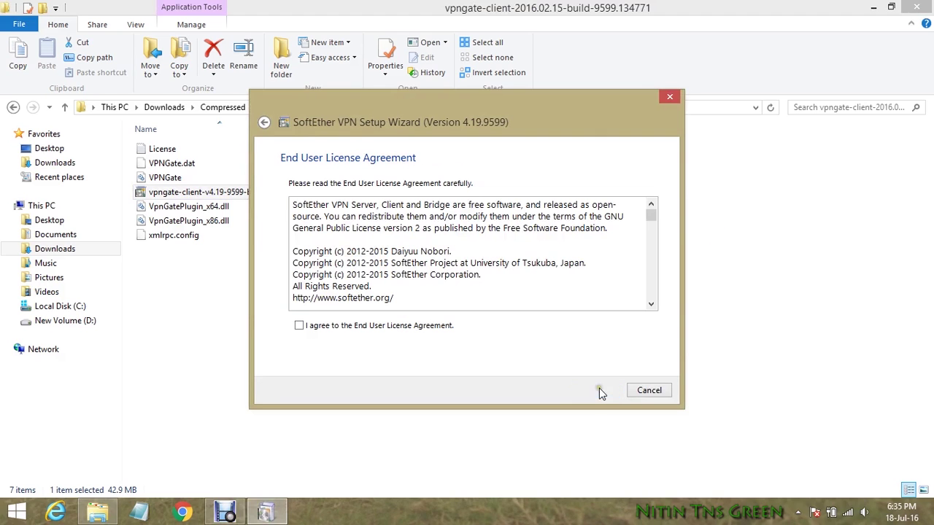
Accept the license agreement and install into C:\Program Files\SoftEther VPN Client, finishing with Start the SoftEther VPN Client Manager enabled.
{"action": "left_click", "coordinate": [430, 332]}
{"action": "left_click", "coordinate": [597, 390]}
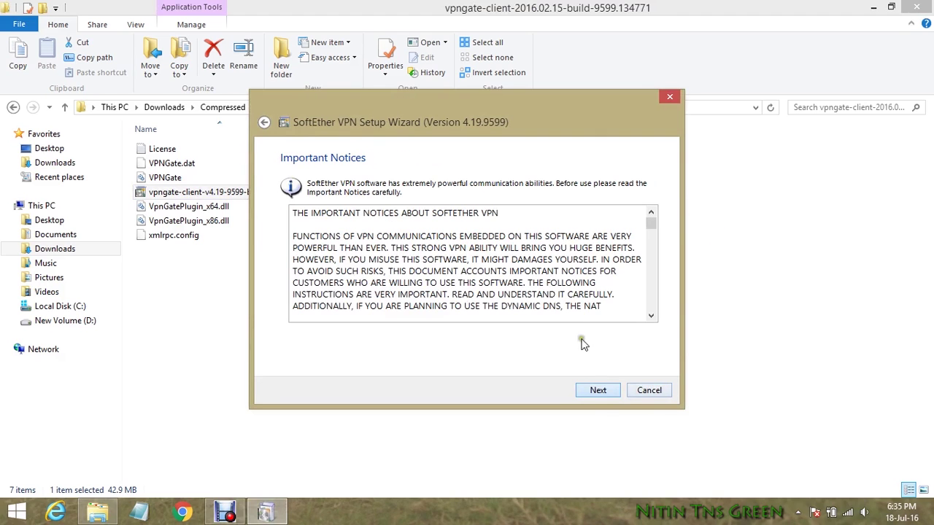
{"action": "left_click", "coordinate": [598, 390]}
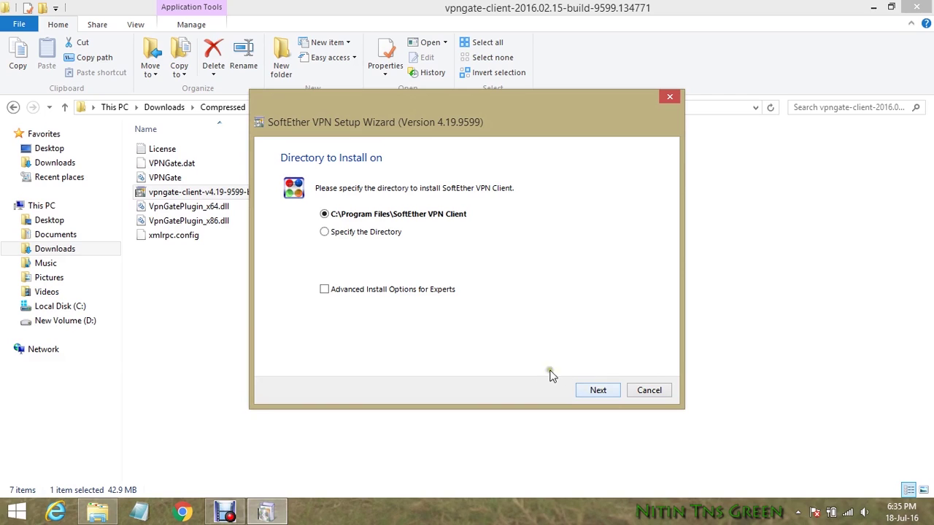
{"action": "left_click", "coordinate": [603, 391]}
{"action": "left_click", "coordinate": [598, 391]}
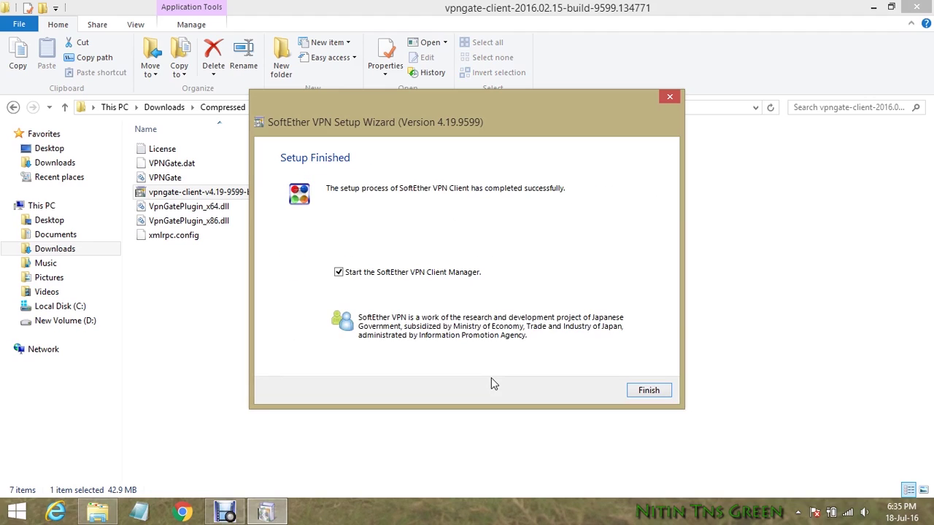
{"action": "left_click", "coordinate": [632, 388]}
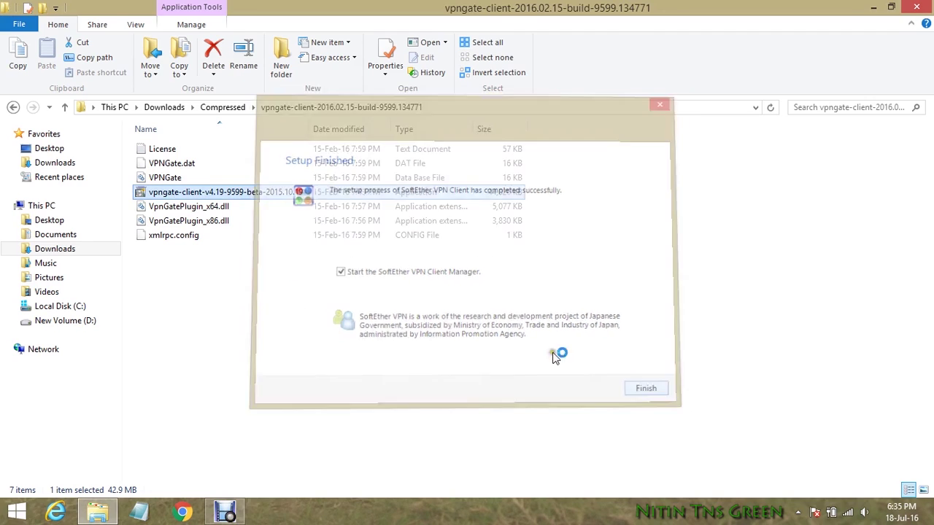
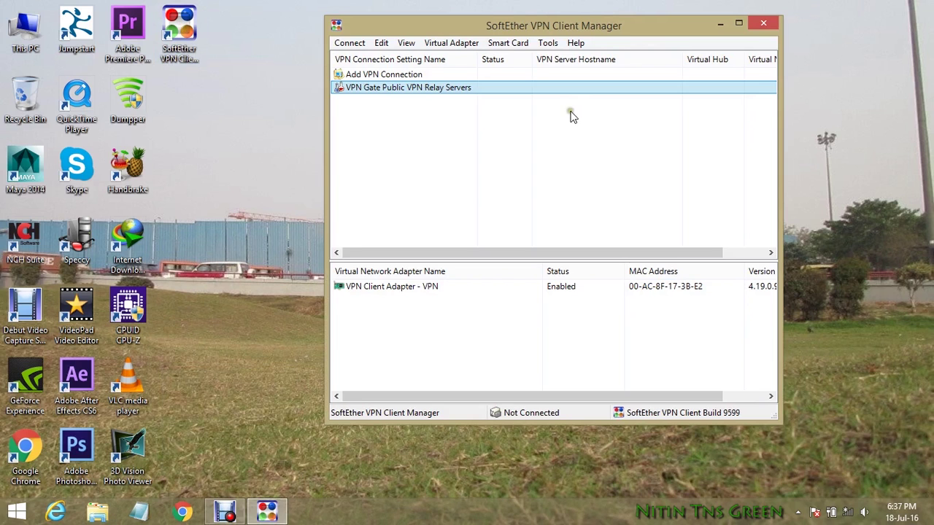
Open the VPN Gate Public VPN Relay Servers list and look through the available servers.
{"action": "double_click", "coordinate": [407, 88]}
{"action": "left_click_drag", "start_coordinate": [532, 69], "coordinate": [389, 56]}
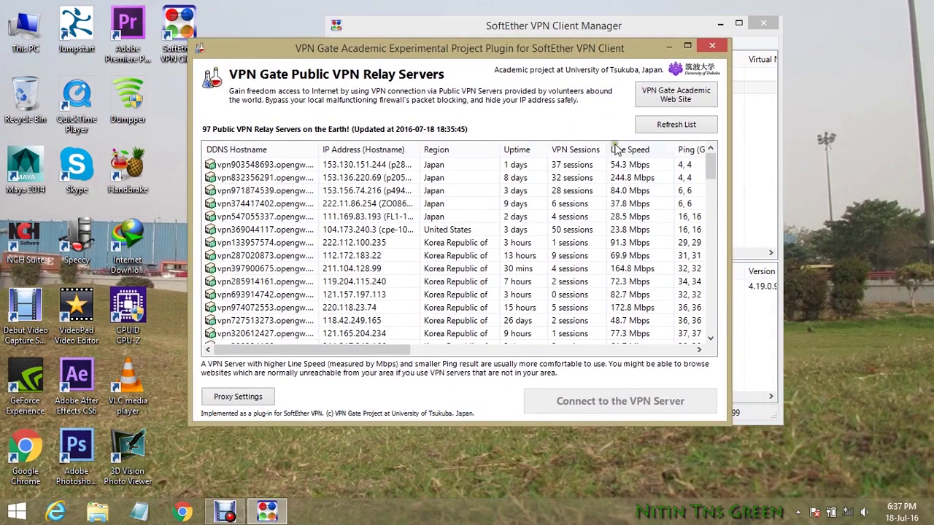
{"action": "left_click_drag", "start_coordinate": [375, 351], "coordinate": [351, 369]}
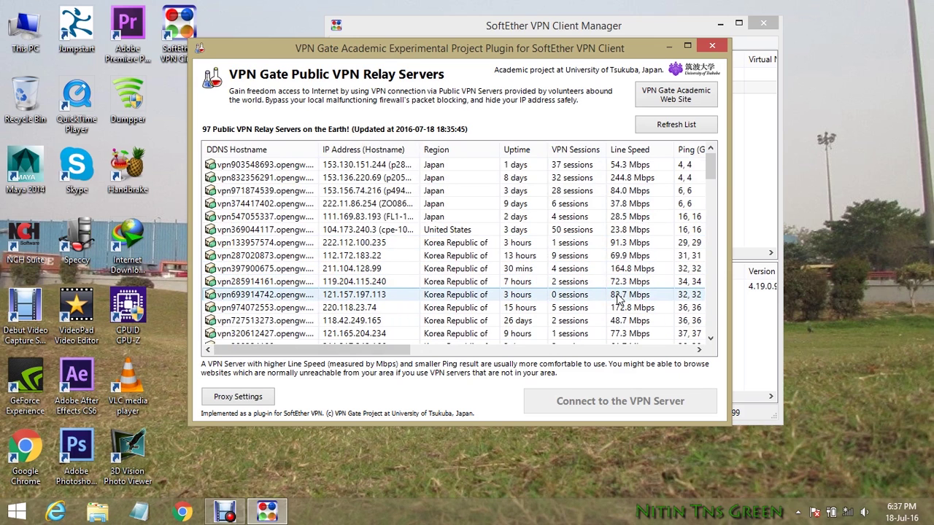
{"action": "left_click_drag", "start_coordinate": [711, 173], "coordinate": [717, 149]}
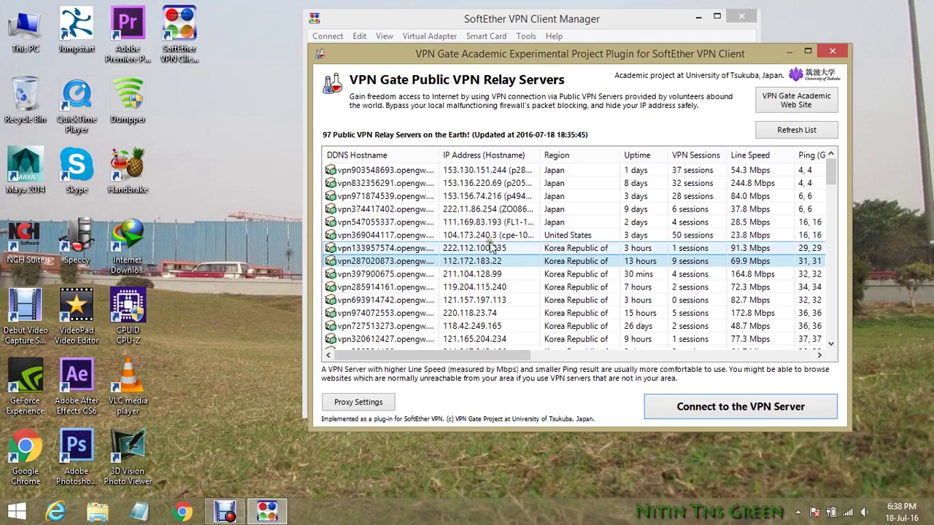
Connect to the 211.104.128.99 relay server in Korea using the TCP protocol, and decline device discovery on the new network.
{"action": "left_click", "coordinate": [548, 275]}
{"action": "double_click", "coordinate": [547, 275]}
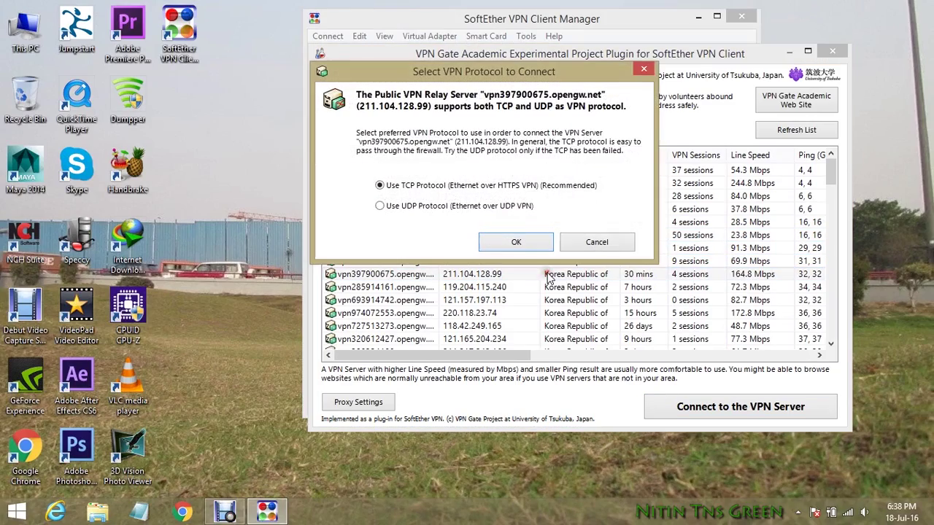
{"action": "left_click", "coordinate": [515, 242]}
{"action": "left_click_drag", "start_coordinate": [497, 213], "coordinate": [501, 154]}
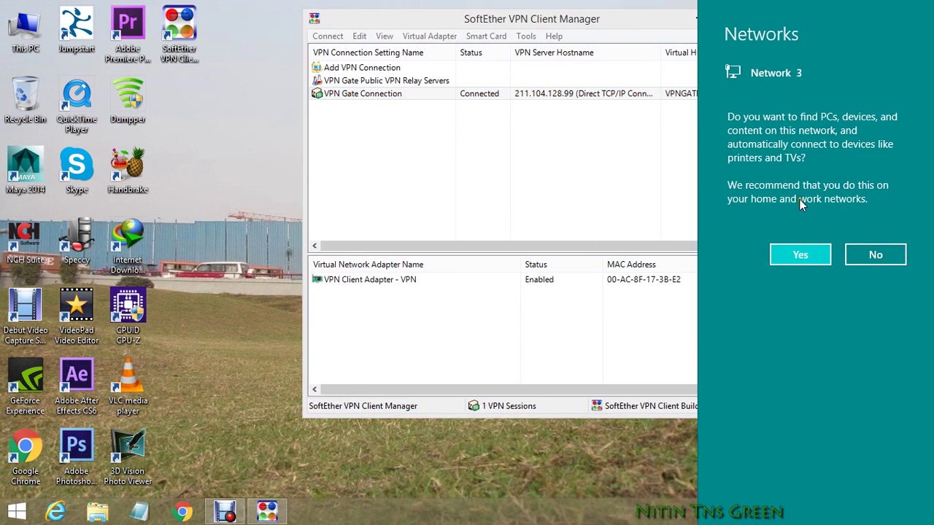
{"action": "left_click", "coordinate": [859, 263]}
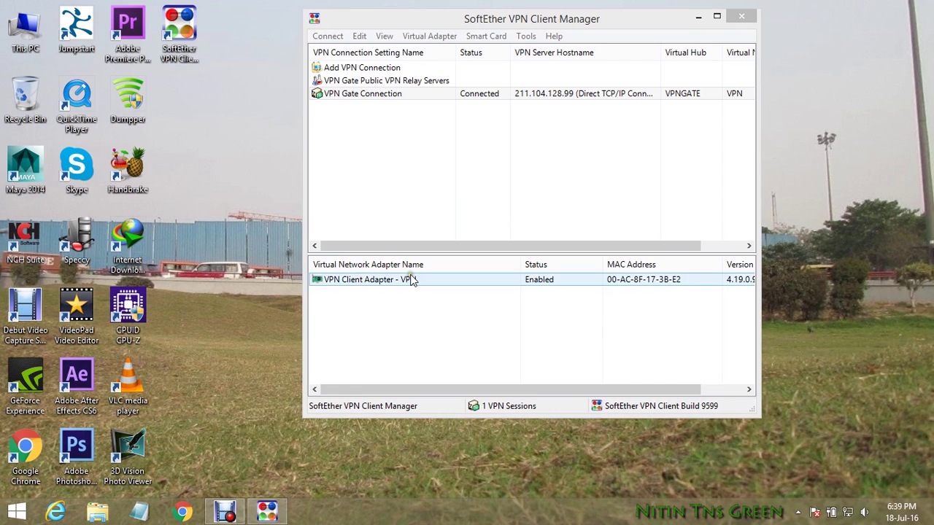
Minimize the VPN client manager, switch to Google Chrome and open omegle.com.
{"action": "left_click", "coordinate": [699, 17]}
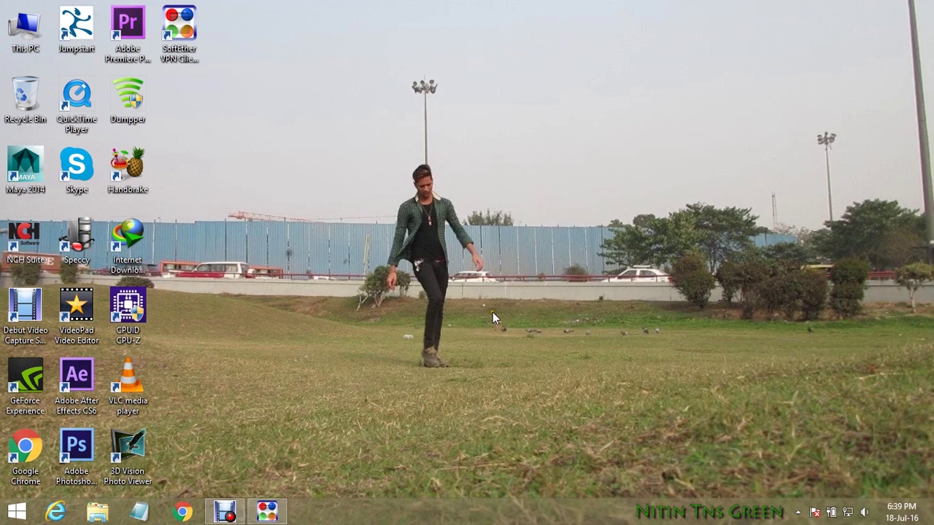
{"action": "left_click", "coordinate": [182, 510]}
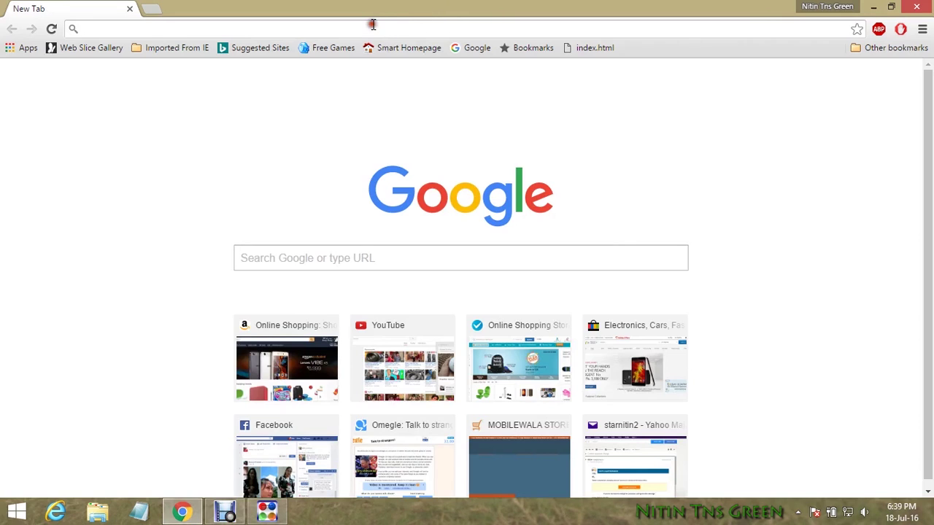
{"action": "type", "text": "om"}
{"action": "key", "text": "Return"}
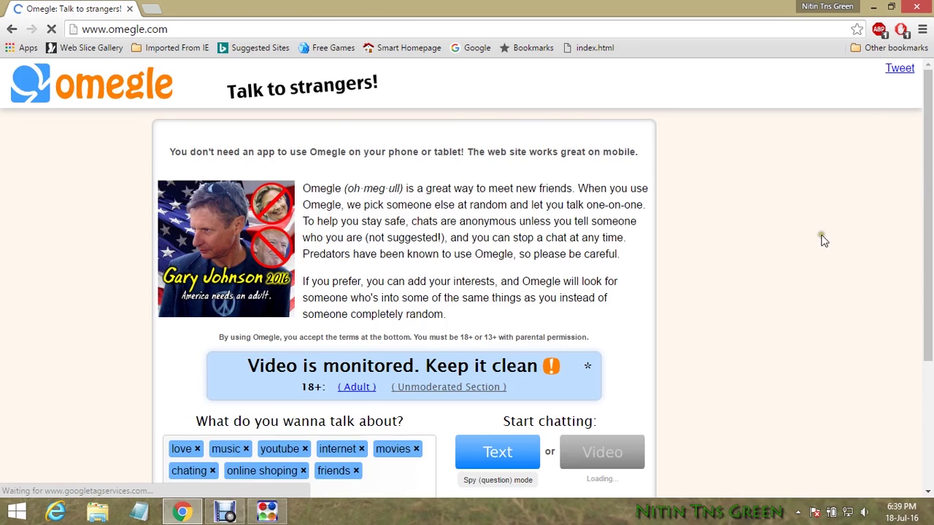
Start an Omegle text chat and skip through several strangers to a new match.
{"action": "scroll", "coordinate": [931, 185], "scroll_direction": "down", "scroll_amount": 1}
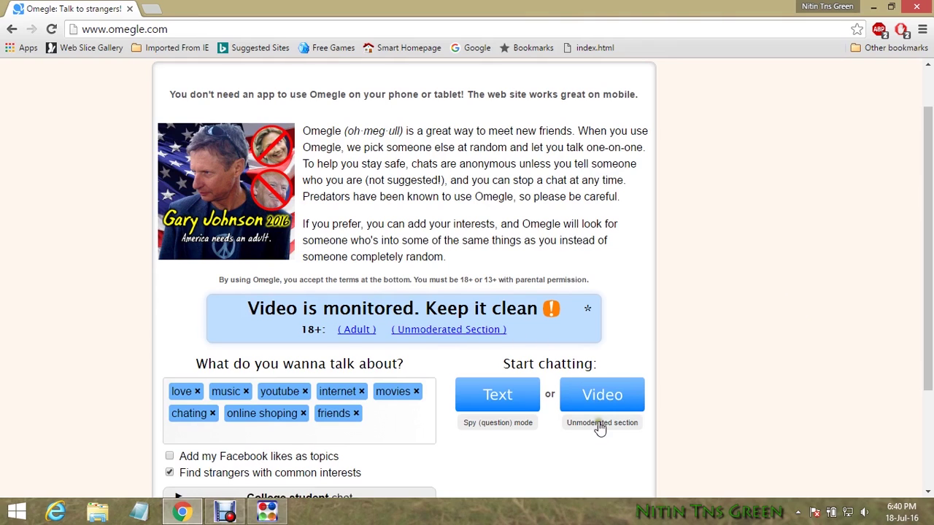
{"action": "left_click", "coordinate": [506, 406]}
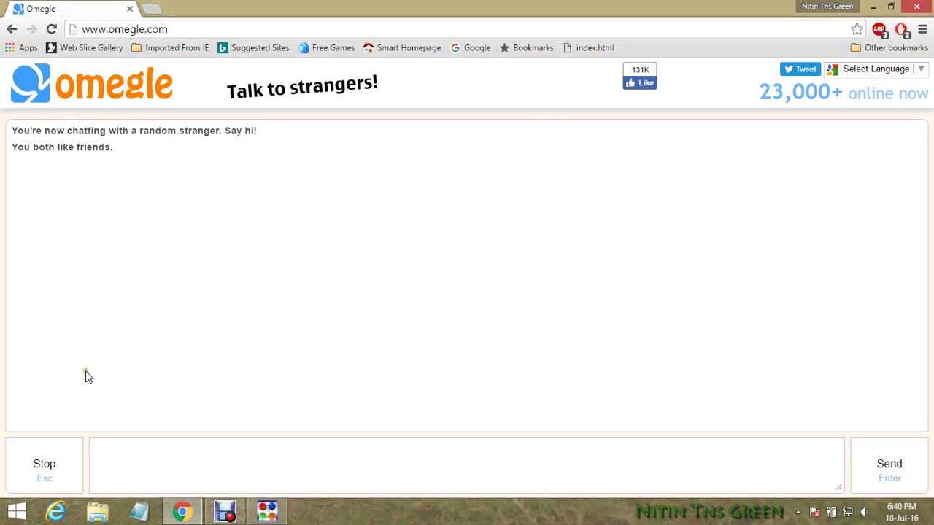
{"action": "left_click", "coordinate": [50, 478]}
{"action": "left_click", "coordinate": [49, 476]}
{"action": "left_click", "coordinate": [49, 476]}
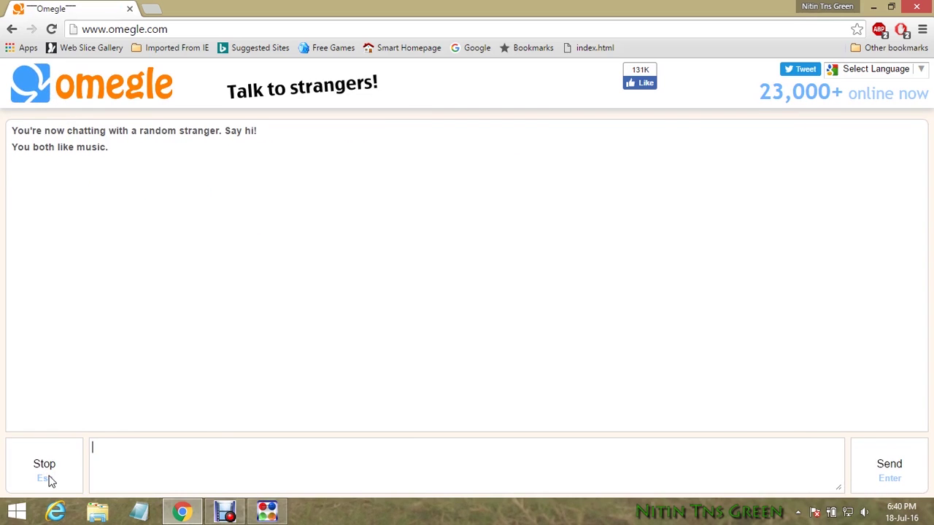
{"action": "left_click", "coordinate": [46, 473]}
{"action": "left_click", "coordinate": [47, 466]}
{"action": "left_click", "coordinate": [47, 465]}
{"action": "left_click", "coordinate": [46, 465]}
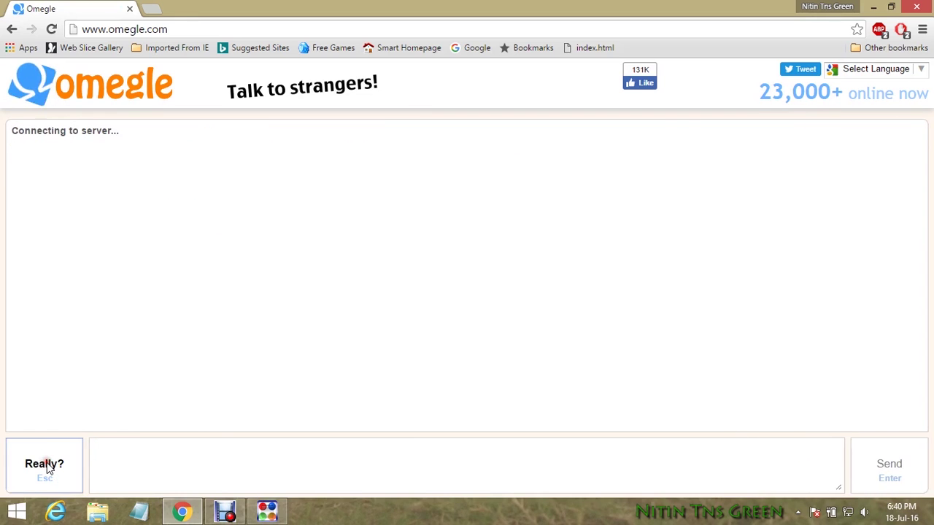
{"action": "left_click", "coordinate": [46, 467]}
{"action": "left_click", "coordinate": [46, 467]}
{"action": "left_click", "coordinate": [45, 467]}
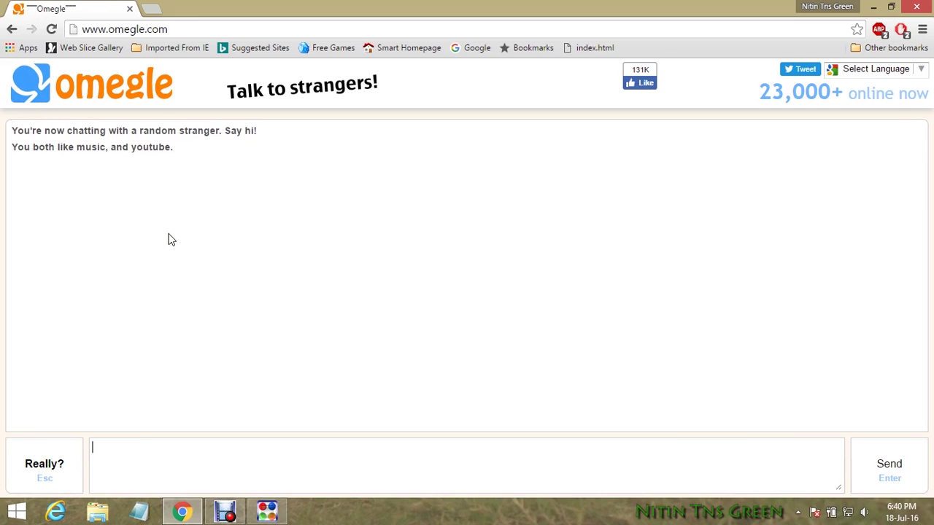
Send the stranger the messages "hii", "no i know who are you" and ":D".
{"action": "type", "text": "hii"}
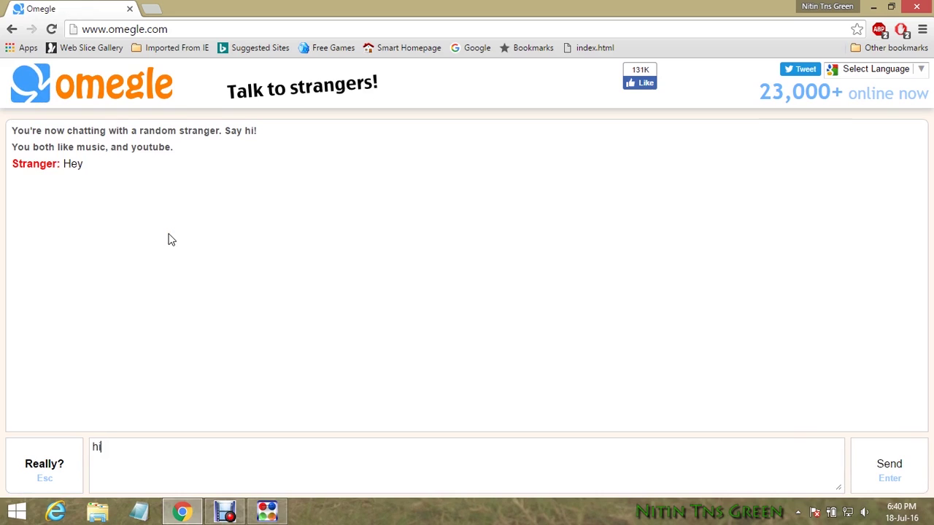
{"action": "key", "text": "Return"}
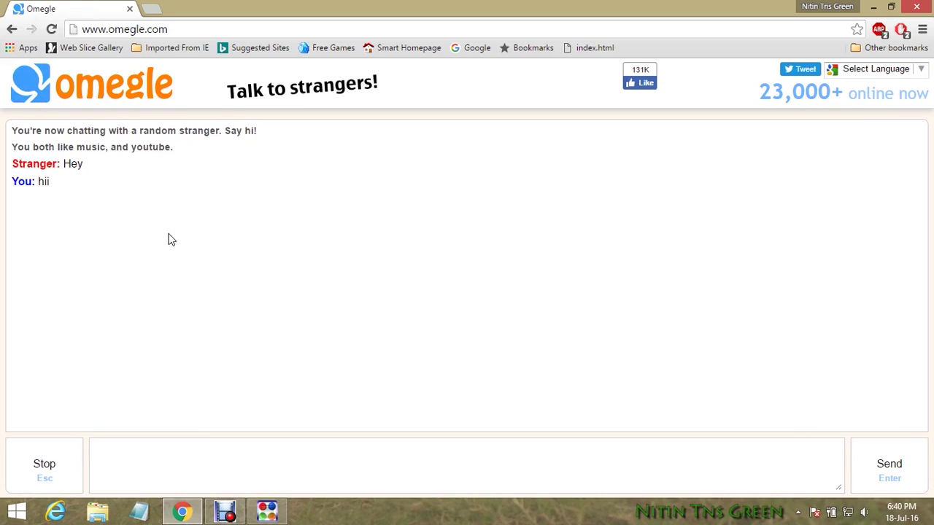
{"action": "type", "text": "wha"}
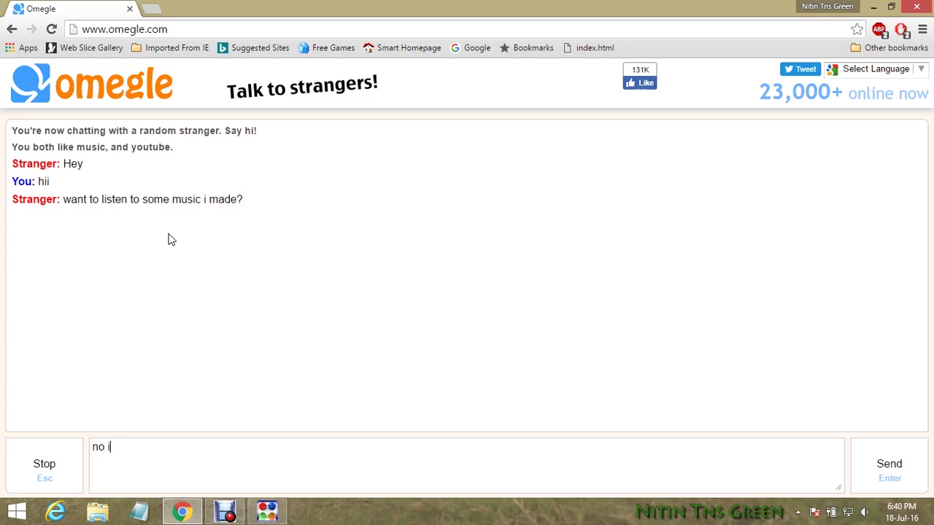
{"action": "type", "text": "no i know3"}
{"action": "key", "text": "Return"}
{"action": "type", "text": ":D"}
{"action": "key", "text": "Return"}
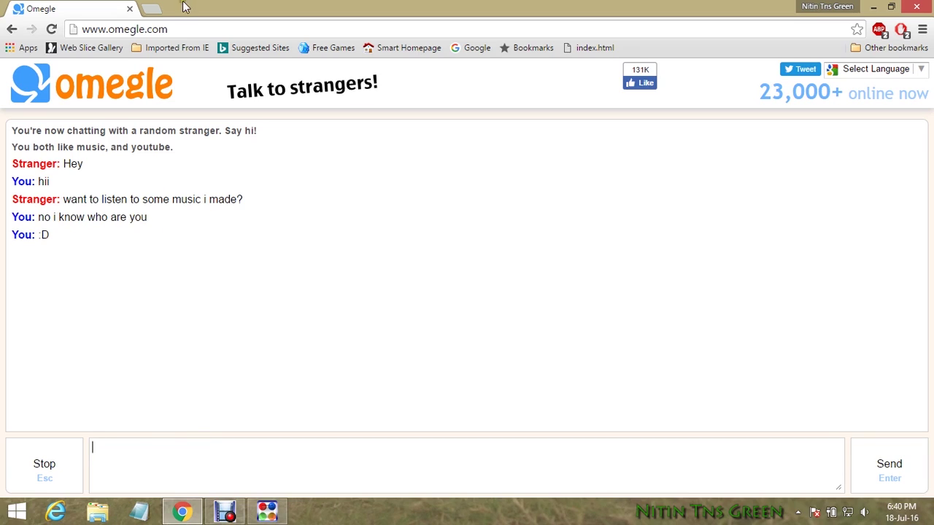
Open omegle.com in a second browser tab.
{"action": "left_click", "coordinate": [152, 10]}
{"action": "type", "text": "omegle.com"}
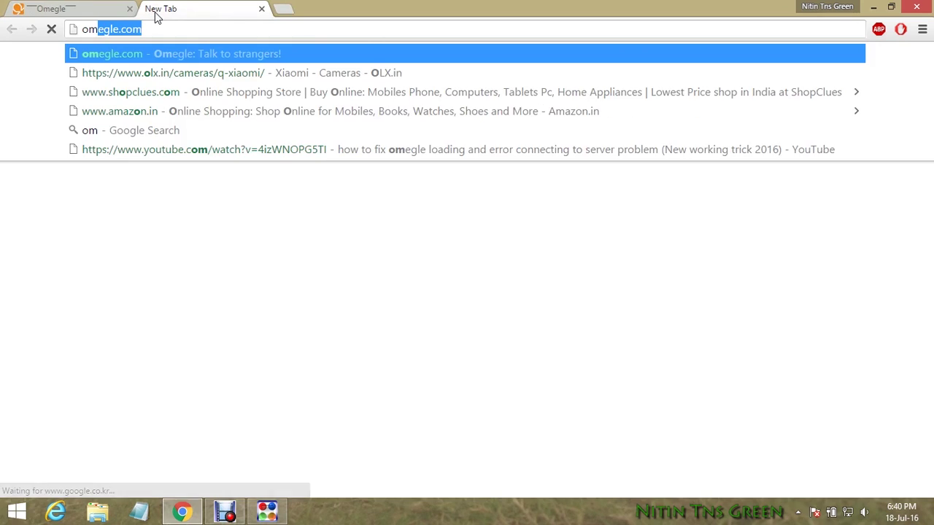
{"action": "key", "text": "Return"}
Return to the text chat in the first tab and send "wtf".
{"action": "left_click", "coordinate": [107, 7]}
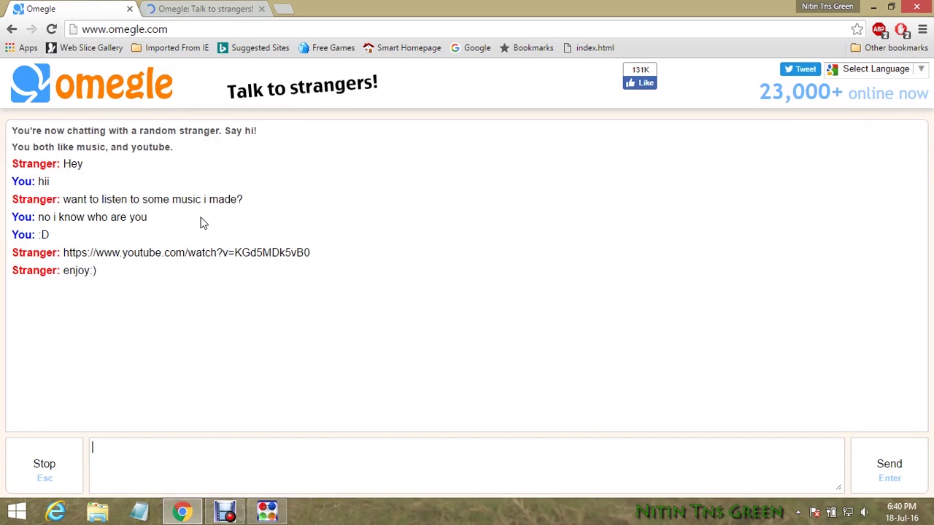
{"action": "type", "text": "wtf"}
{"action": "key", "text": "Return"}
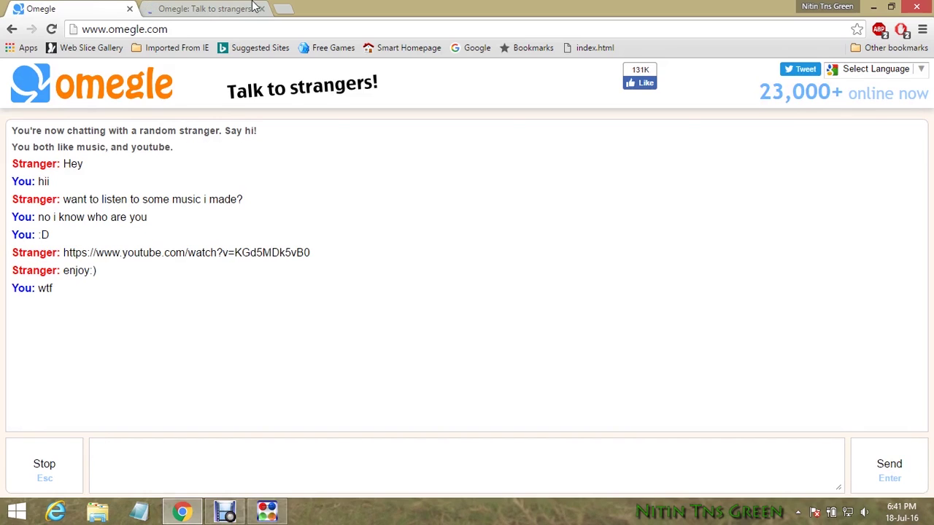
Check the second tab's loading, then skip the current stranger in the first tab and disconnect from the text chat.
{"action": "left_click", "coordinate": [222, 8]}
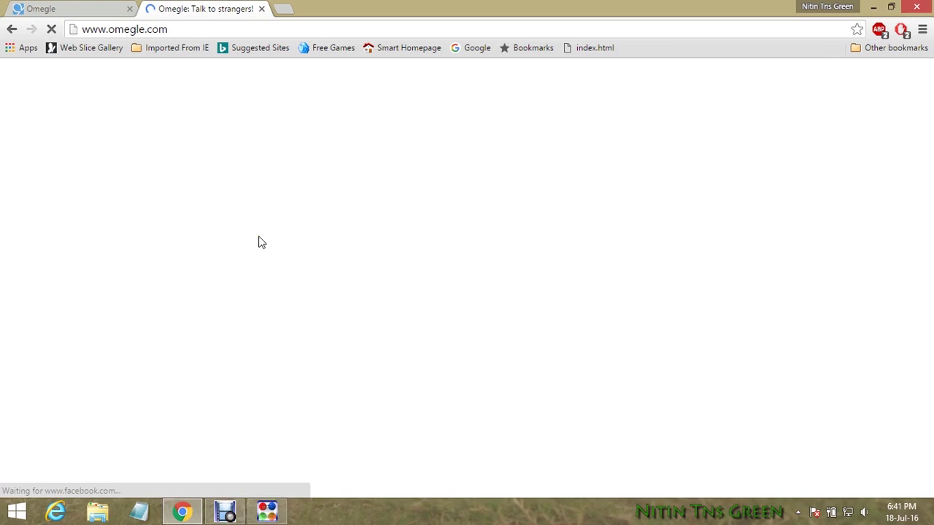
{"action": "left_click", "coordinate": [90, 7]}
{"action": "left_click", "coordinate": [69, 471]}
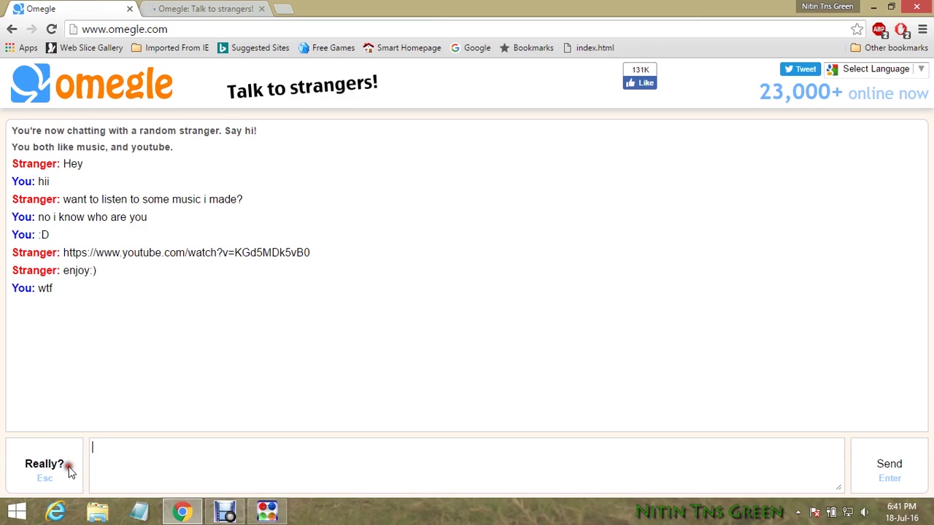
{"action": "left_click", "coordinate": [69, 471]}
{"action": "left_click", "coordinate": [68, 470]}
{"action": "left_click", "coordinate": [69, 471]}
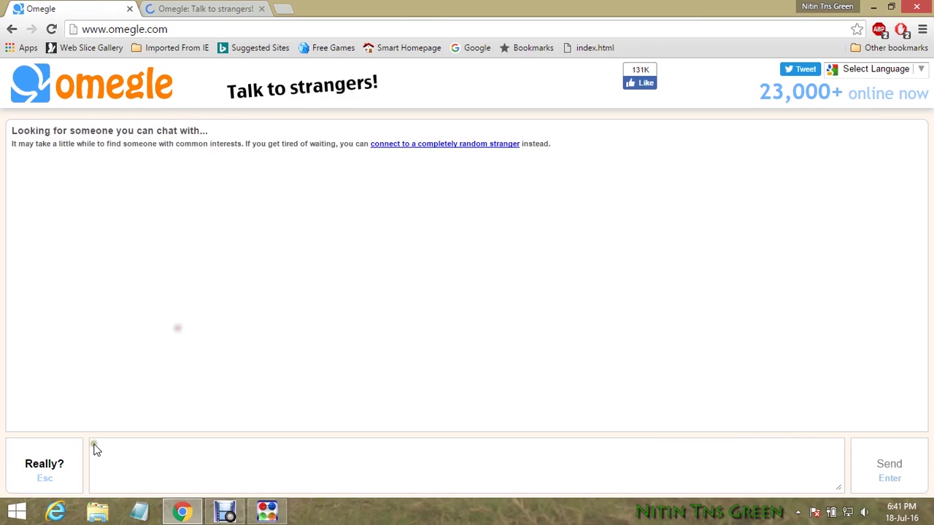
{"action": "left_click", "coordinate": [55, 485]}
Turn on video for the chat in the first tab and deny Omegle access to the camera and microphone.
{"action": "left_click", "coordinate": [172, 175]}
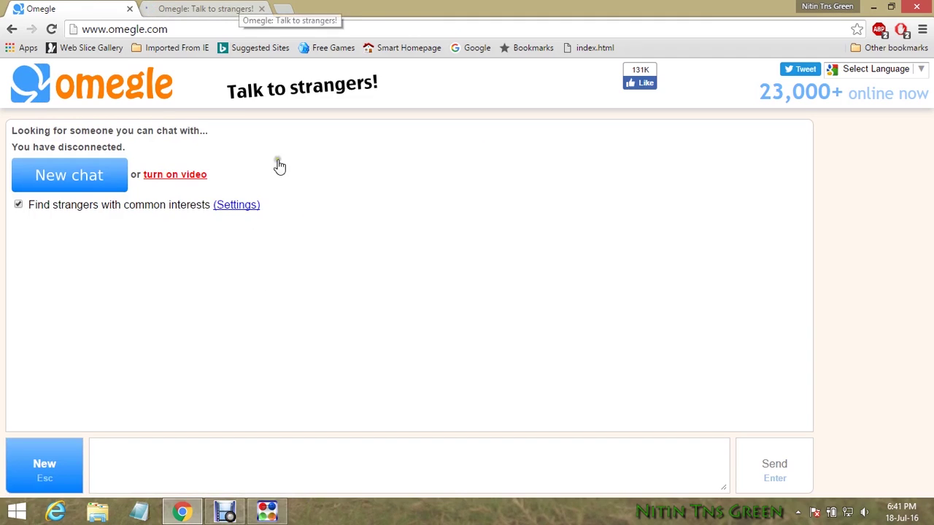
{"action": "left_click", "coordinate": [192, 175]}
{"action": "left_click", "coordinate": [212, 29]}
{"action": "left_click", "coordinate": [193, 9]}
{"action": "left_click", "coordinate": [86, 8]}
{"action": "left_click", "coordinate": [382, 312]}
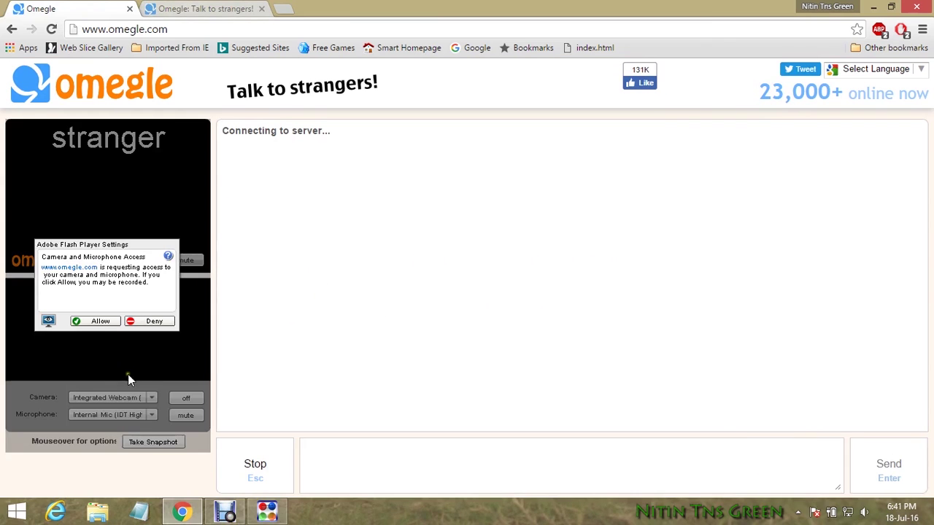
{"action": "left_click", "coordinate": [167, 322]}
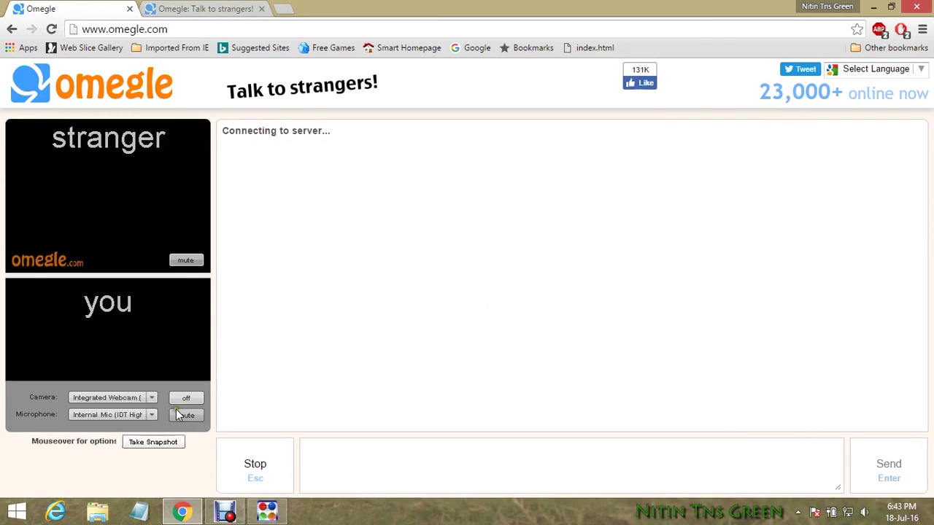
Start a video chat in the second Omegle tab and deny it camera and microphone access.
{"action": "left_click", "coordinate": [234, 8]}
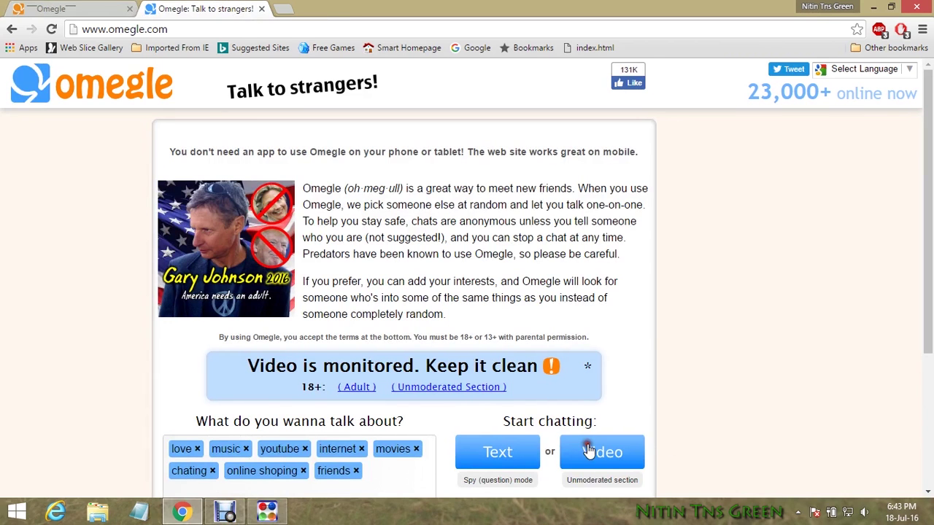
{"action": "left_click", "coordinate": [589, 449]}
{"action": "left_click", "coordinate": [156, 321]}
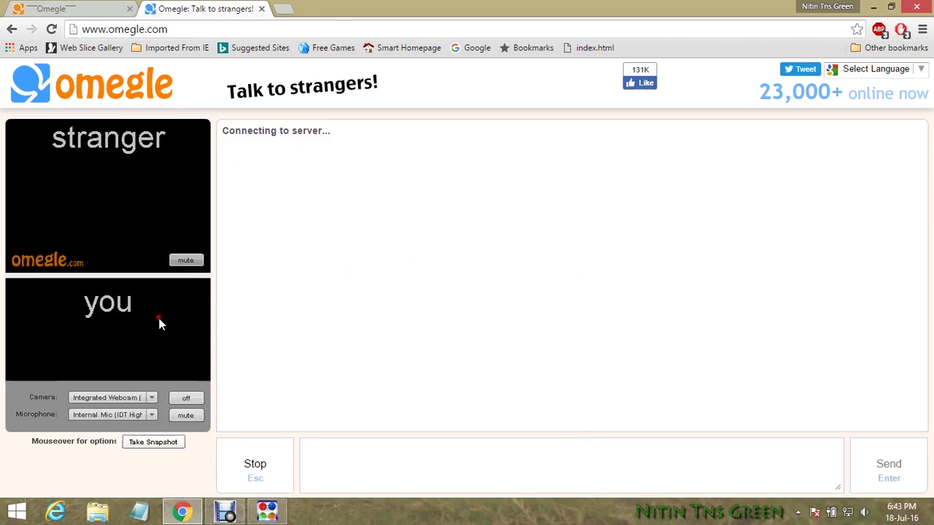
Check the connection in both video chats, then skip the stranger in the first tab to find a new match.
{"action": "left_click", "coordinate": [65, 7]}
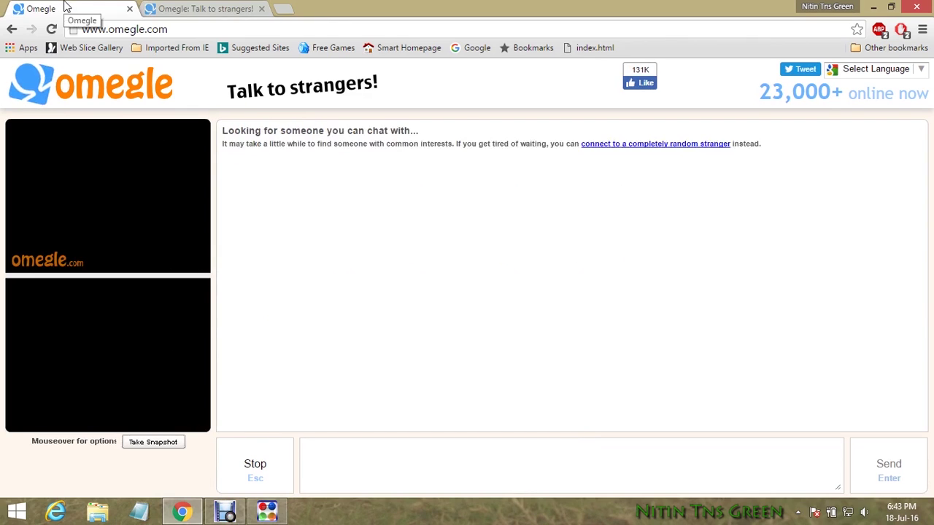
{"action": "left_click", "coordinate": [223, 6]}
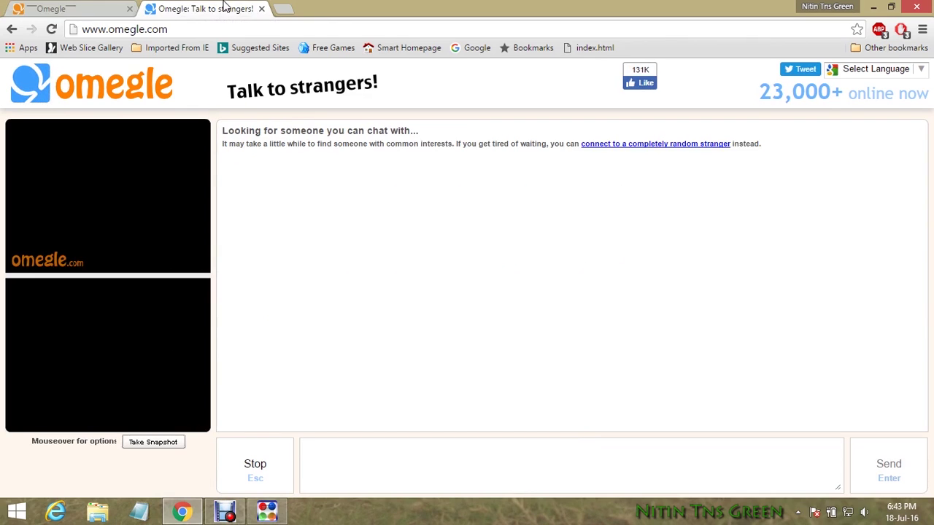
{"action": "left_click", "coordinate": [73, 8]}
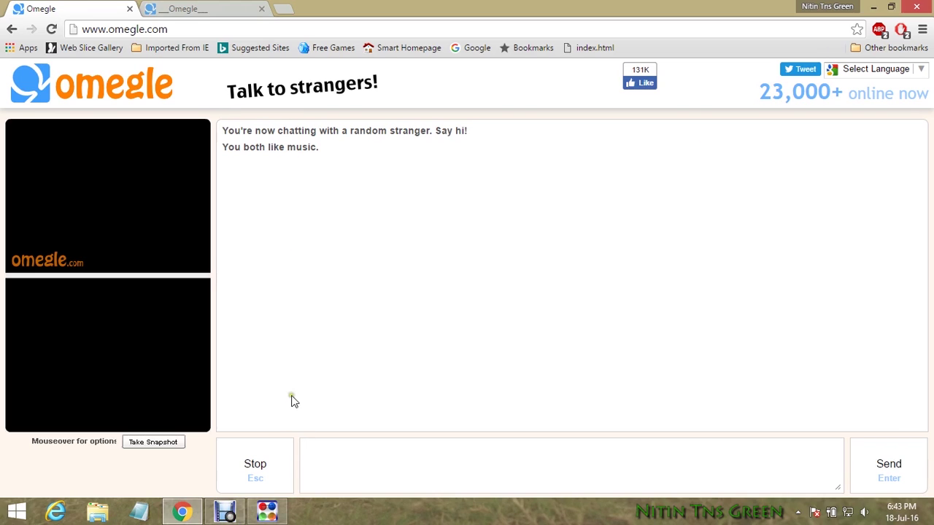
{"action": "left_click", "coordinate": [260, 464]}
{"action": "left_click", "coordinate": [262, 466]}
{"action": "left_click", "coordinate": [262, 465]}
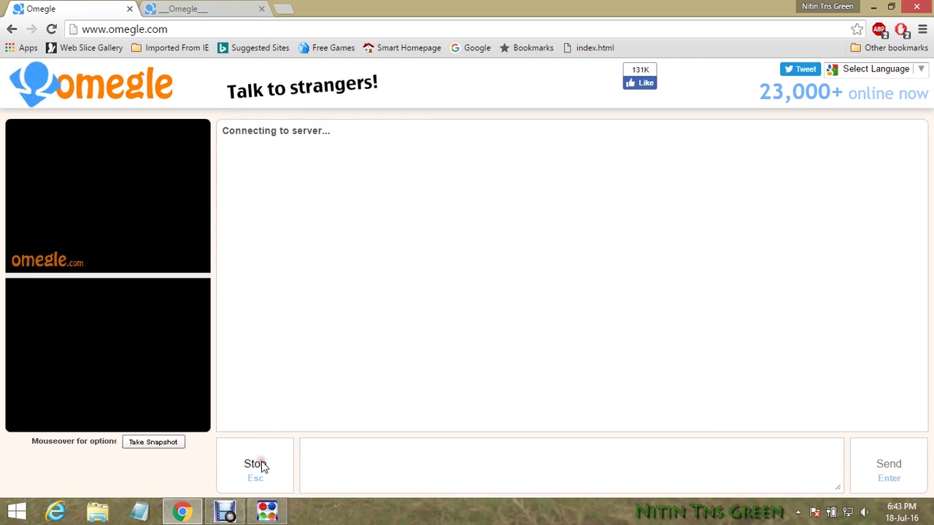
Alternate between the two Omegle tabs to check the stranger's video in each chat.
{"action": "left_click", "coordinate": [185, 7]}
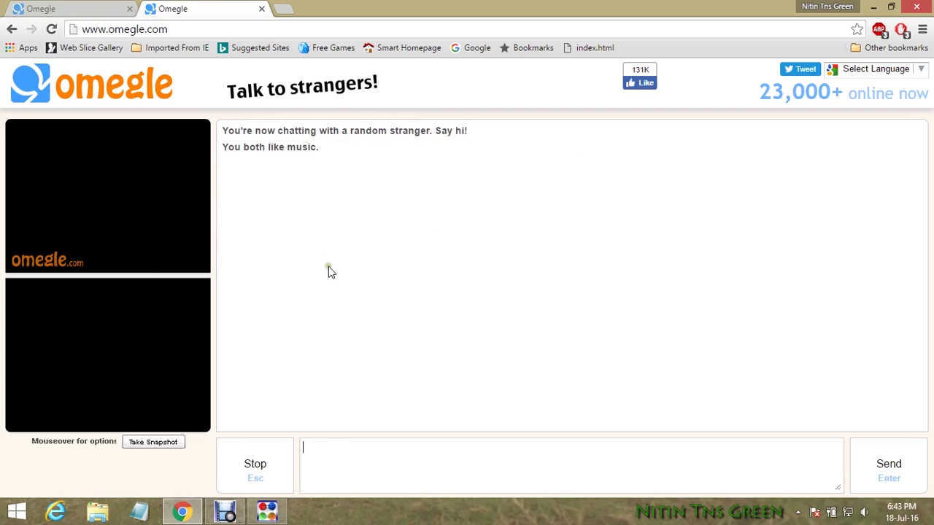
{"action": "left_click", "coordinate": [102, 8]}
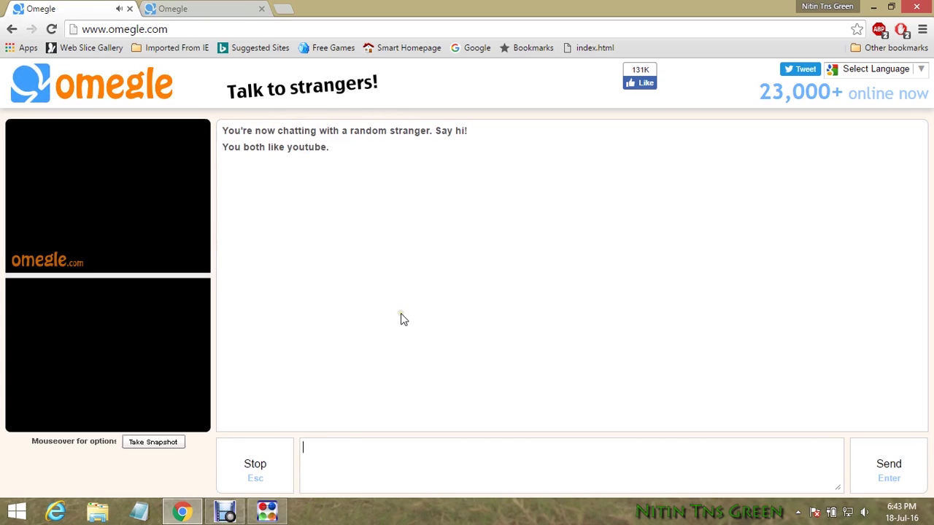
{"action": "left_click", "coordinate": [198, 7]}
{"action": "left_click", "coordinate": [92, 7]}
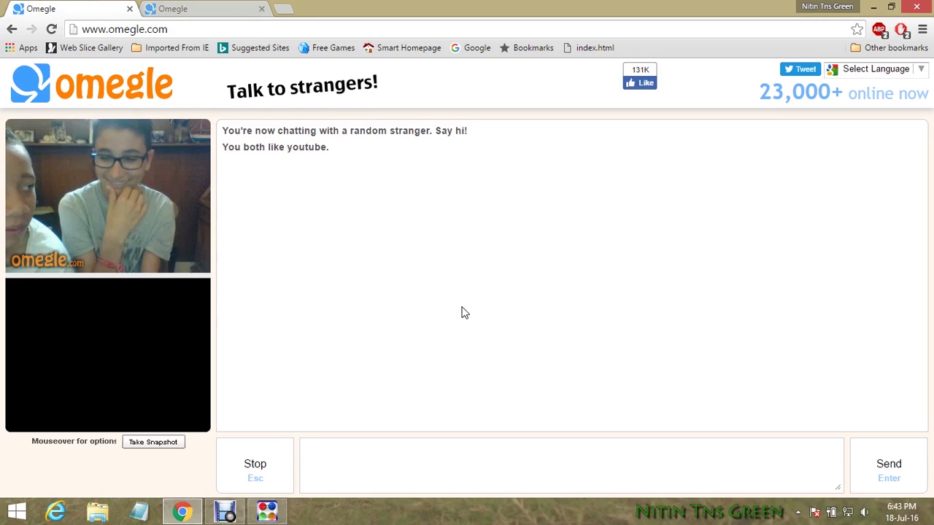
{"action": "left_click", "coordinate": [168, 7]}
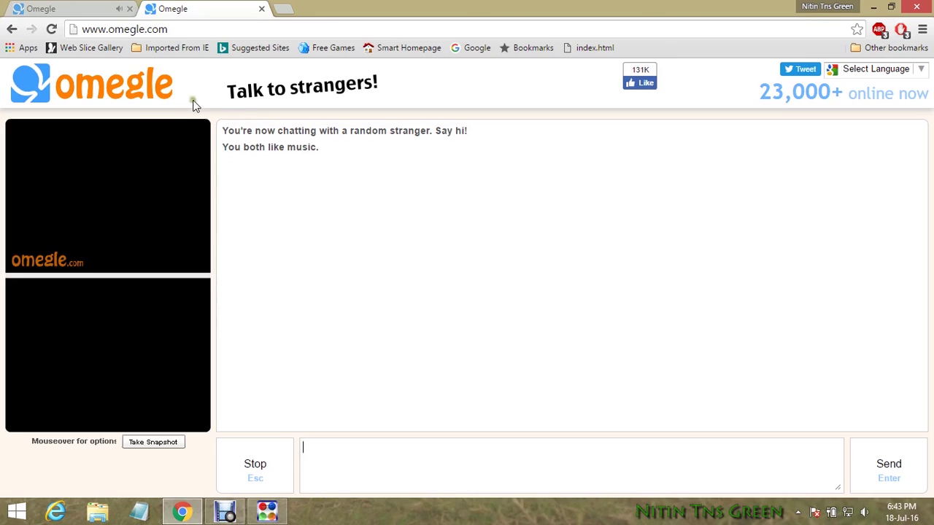
{"action": "left_click", "coordinate": [63, 8]}
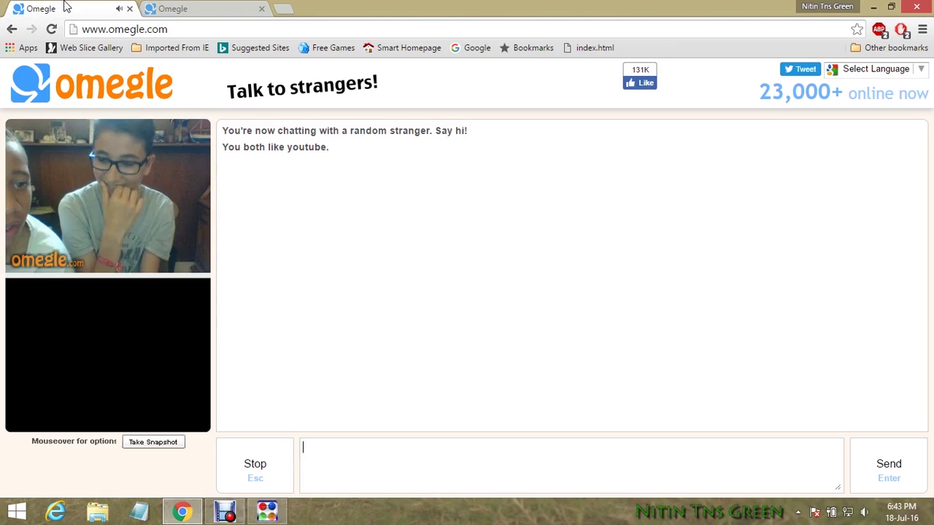
Skip the stranger in the first Omegle tab and then in the second to find new video matches.
{"action": "left_click", "coordinate": [268, 457]}
{"action": "left_click", "coordinate": [267, 454]}
{"action": "left_click", "coordinate": [236, 7]}
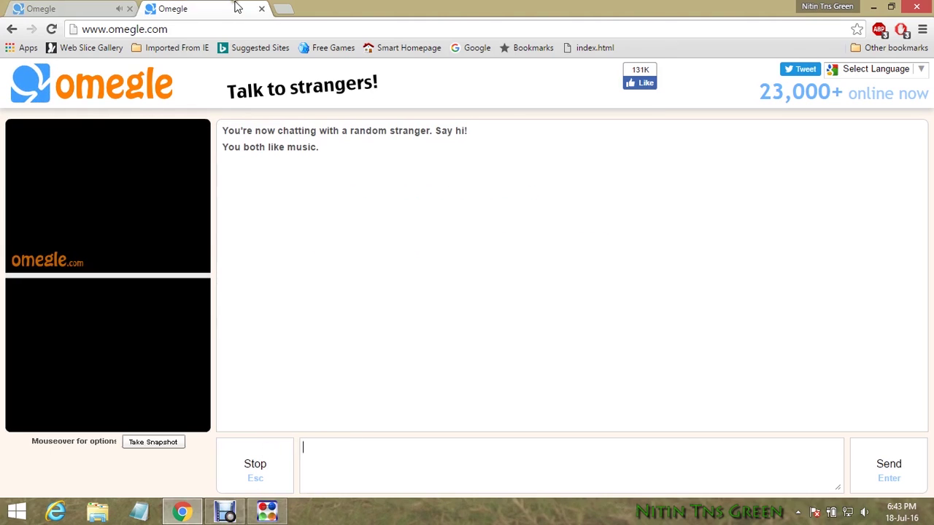
{"action": "left_click", "coordinate": [266, 454]}
{"action": "left_click", "coordinate": [264, 451]}
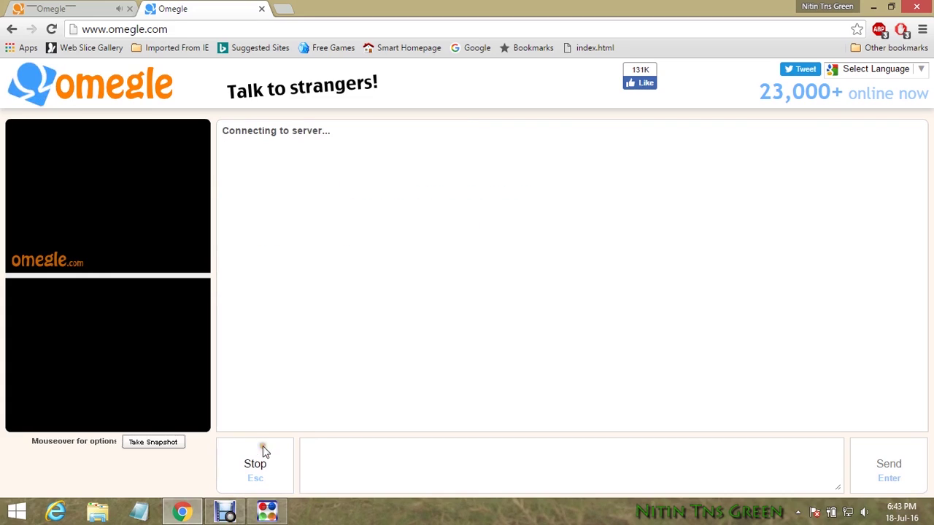
{"action": "left_click", "coordinate": [66, 8]}
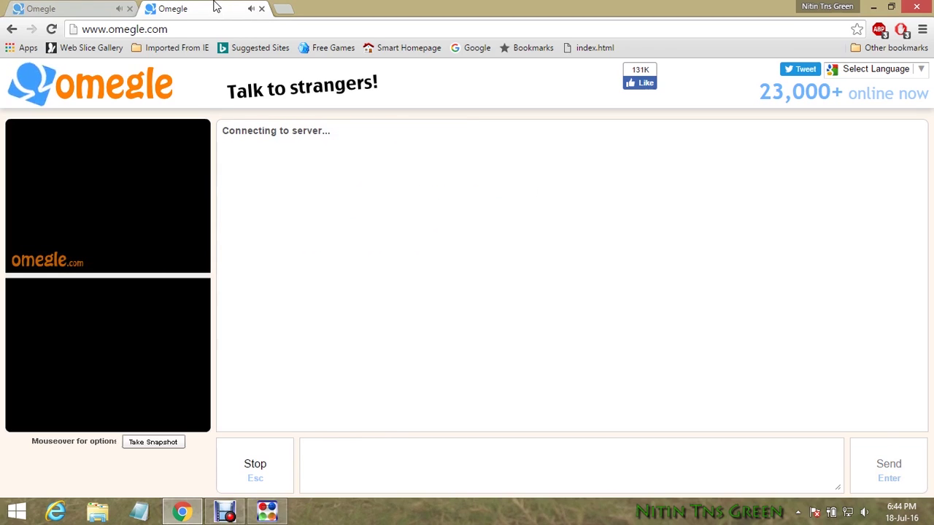
Disconnect from the video chat in the first Omegle tab and switch that tab to a text chat.
{"action": "left_click", "coordinate": [117, 8]}
{"action": "double_click", "coordinate": [278, 457]}
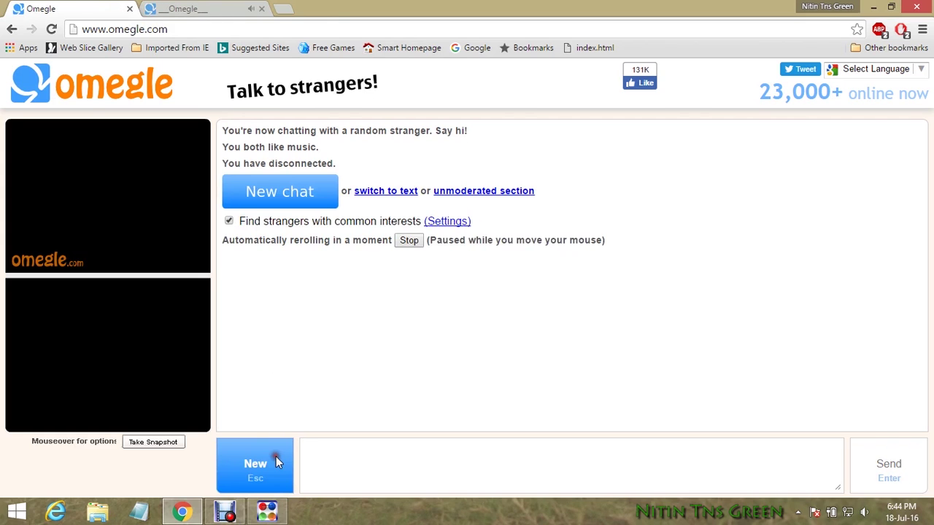
{"action": "left_click", "coordinate": [386, 190]}
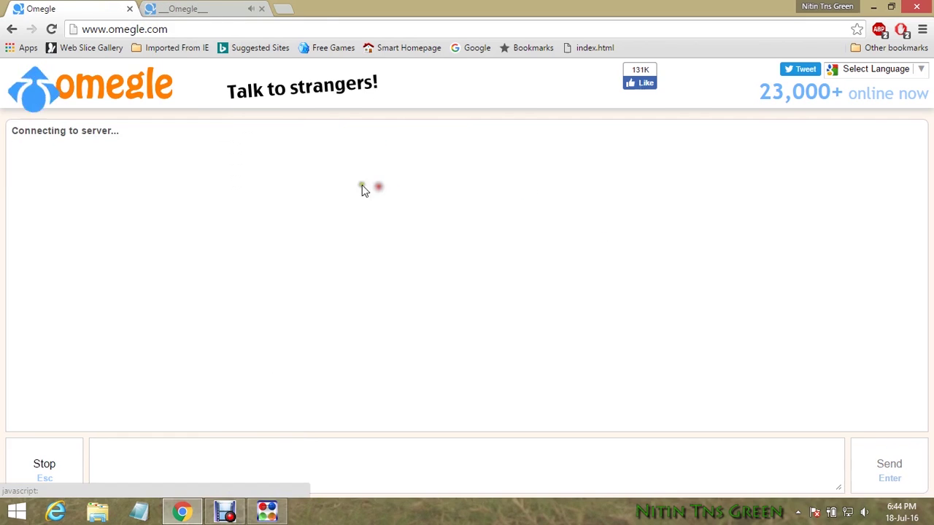
Check the video chat in the second tab and reply "?" to the stranger in the first tab's text chat.
{"action": "left_click", "coordinate": [182, 9]}
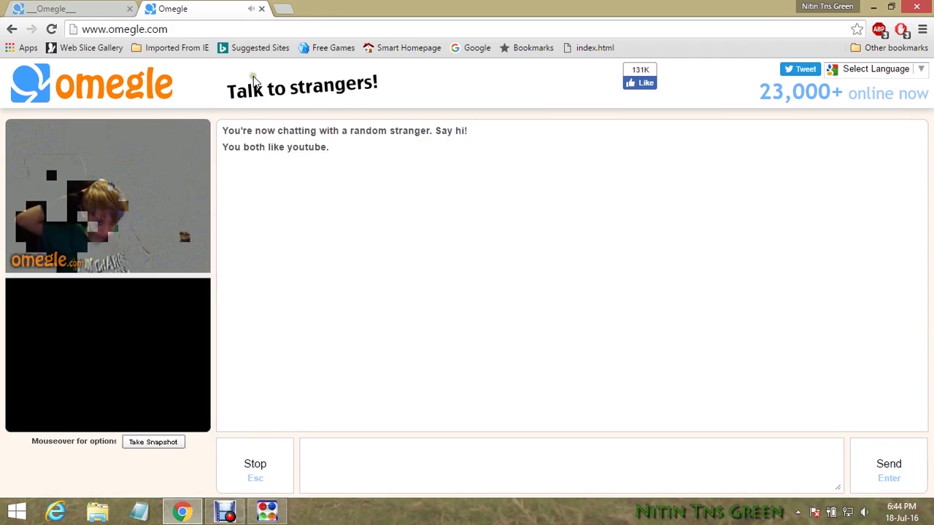
{"action": "left_click", "coordinate": [93, 8]}
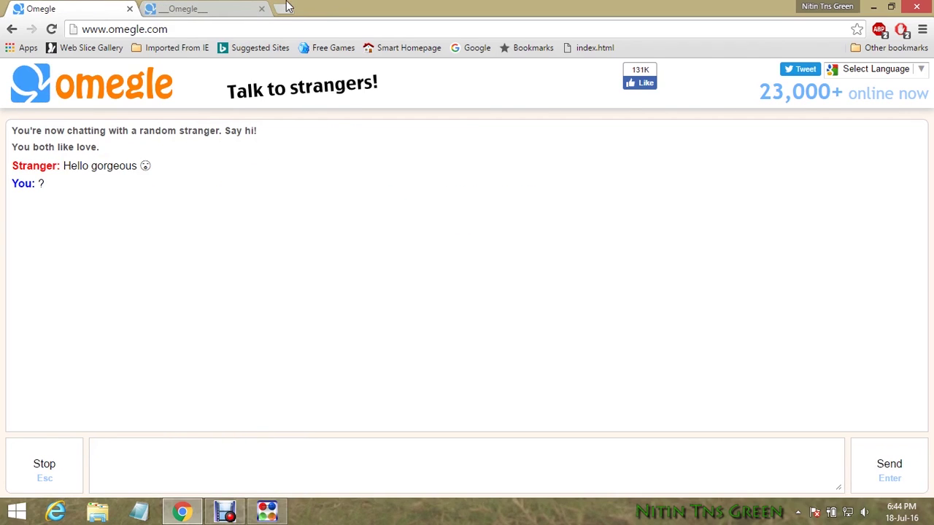
{"action": "left_click", "coordinate": [235, 7]}
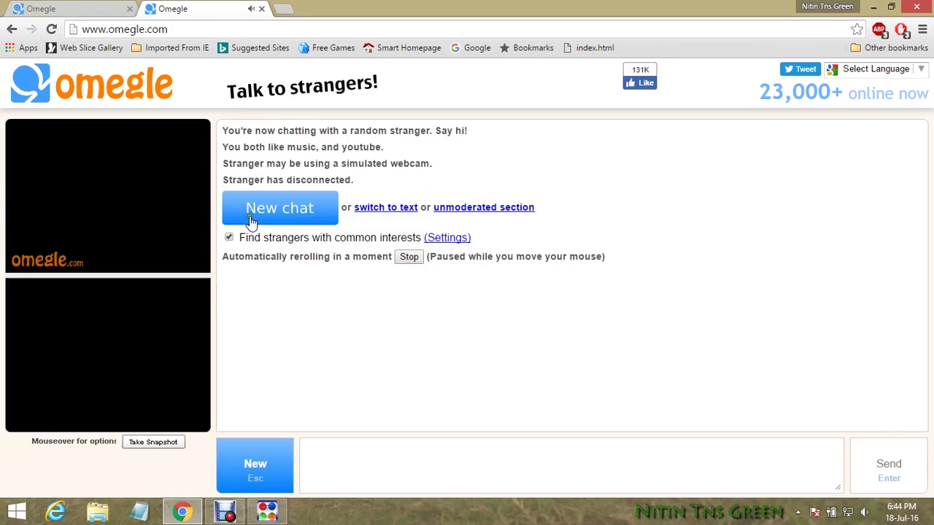
Close both Omegle tabs, choosing to leave the site each time.
{"action": "left_click", "coordinate": [129, 9]}
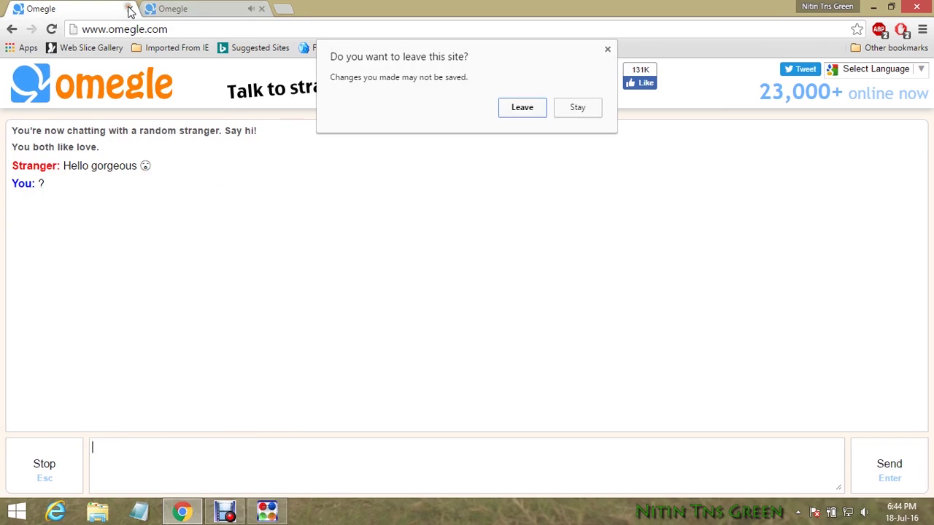
{"action": "left_click", "coordinate": [546, 107]}
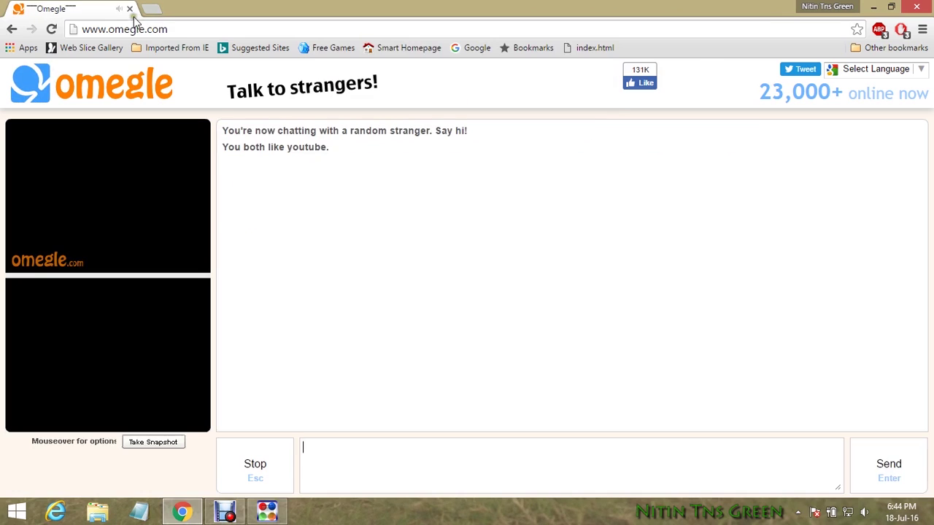
{"action": "left_click", "coordinate": [131, 10]}
{"action": "left_click", "coordinate": [502, 112]}
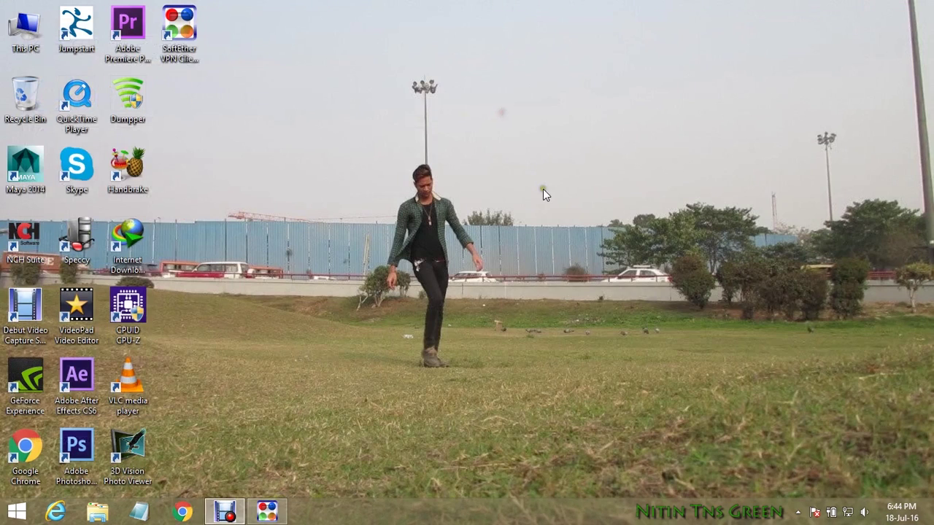
{"action": "right_click", "coordinate": [542, 191]}
{"action": "left_click", "coordinate": [587, 233]}
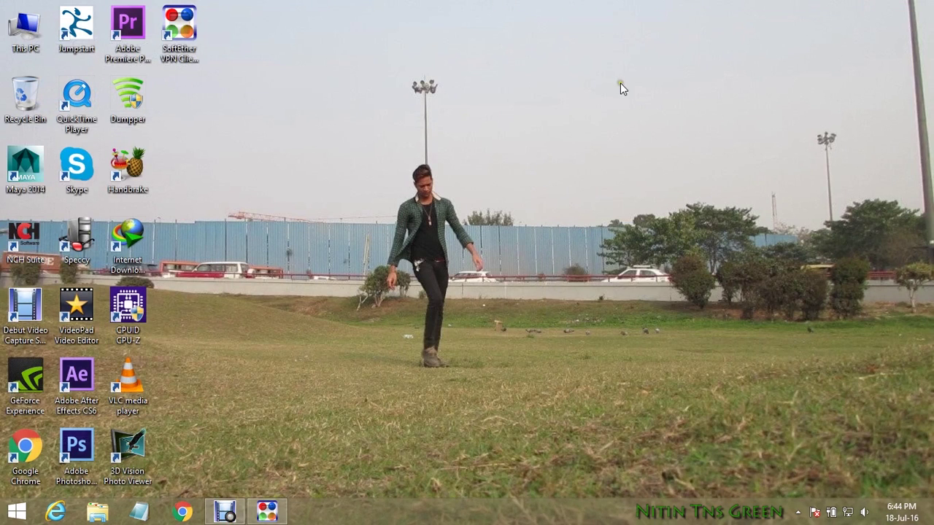
Switch to SoftEther VPN Client Manager, review the list of VPN Gate Public VPN Relay Servers, and close the list.
{"action": "left_click", "coordinate": [269, 511]}
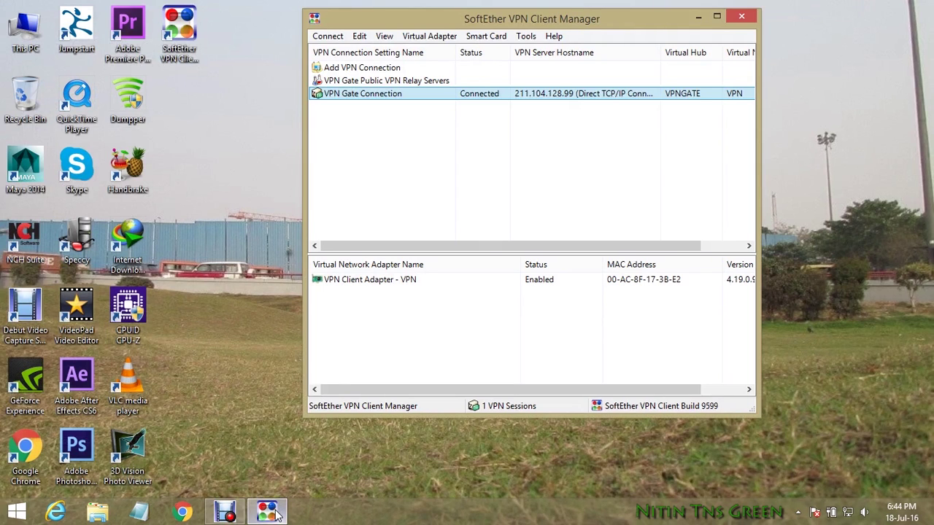
{"action": "double_click", "coordinate": [419, 82]}
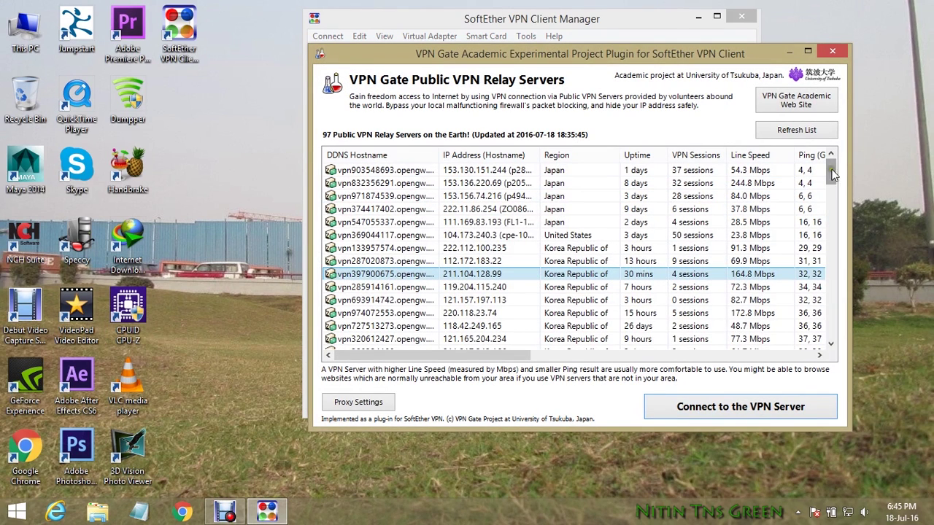
{"action": "mouse_move", "coordinate": [836, 172]}
{"action": "left_mouse_down"}
{"action": "mouse_move", "coordinate": [833, 310]}
{"action": "mouse_move", "coordinate": [834, 161]}
{"action": "left_mouse_up"}
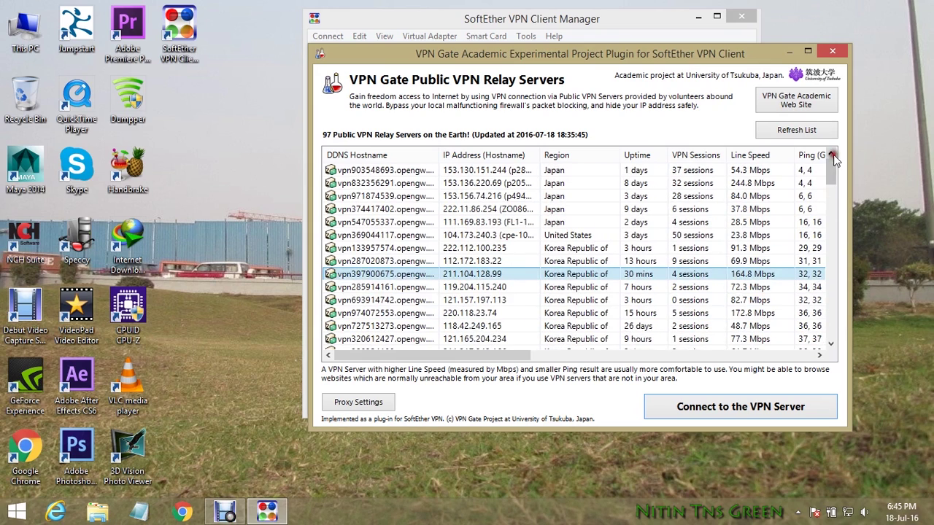
{"action": "left_click", "coordinate": [836, 50]}
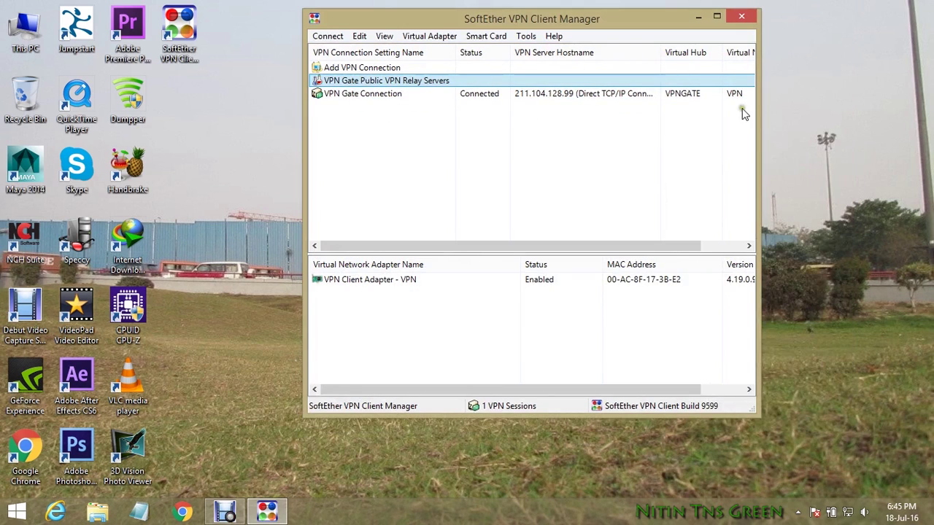